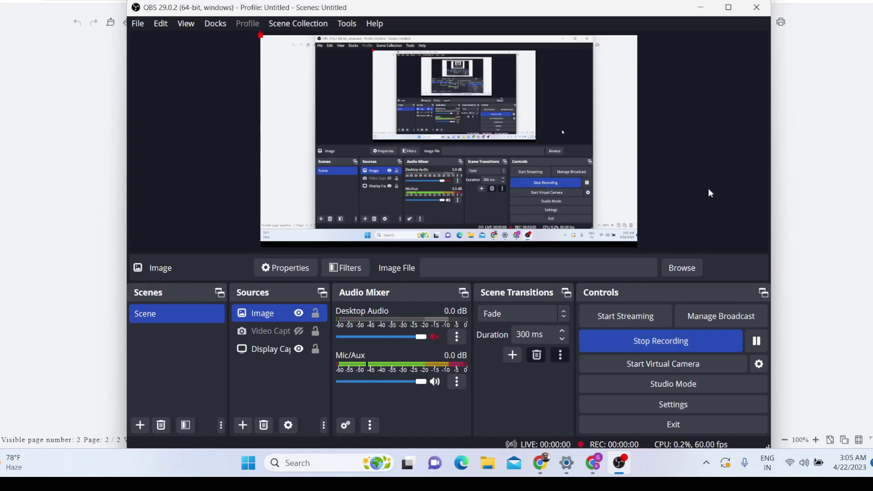
Step: Start the OBS recording and bring the medical record back to the top of page 1
left_click(701, 7)
scroll(502, 130, "up", 15)
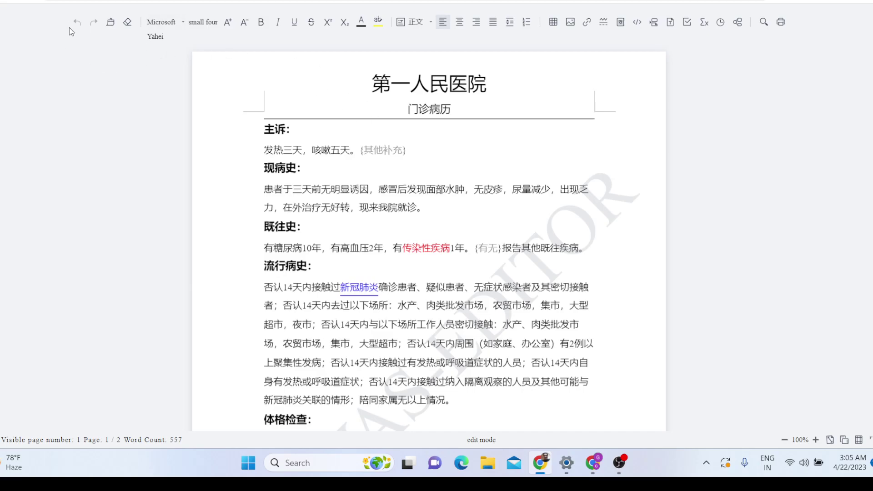
Step: Replace the record text from 主诉 through the 流行病史 heading with a picture from file
left_click(307, 226)
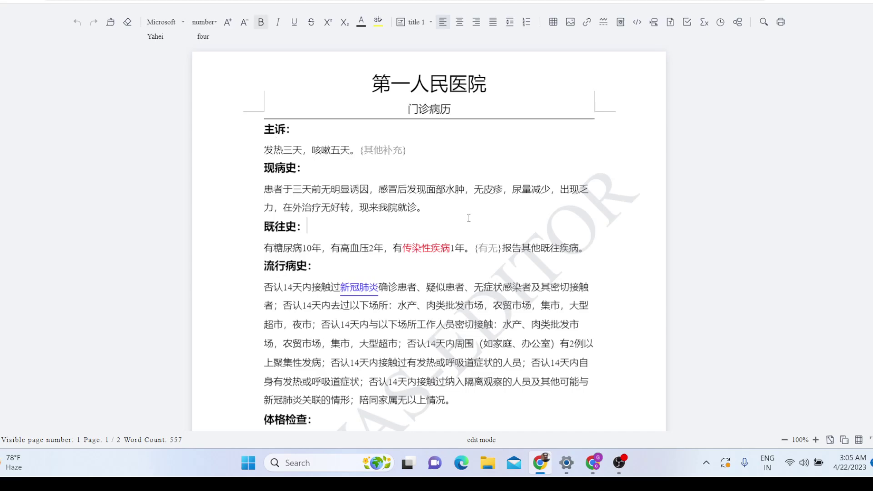
left_click_drag(318, 266, 264, 129)
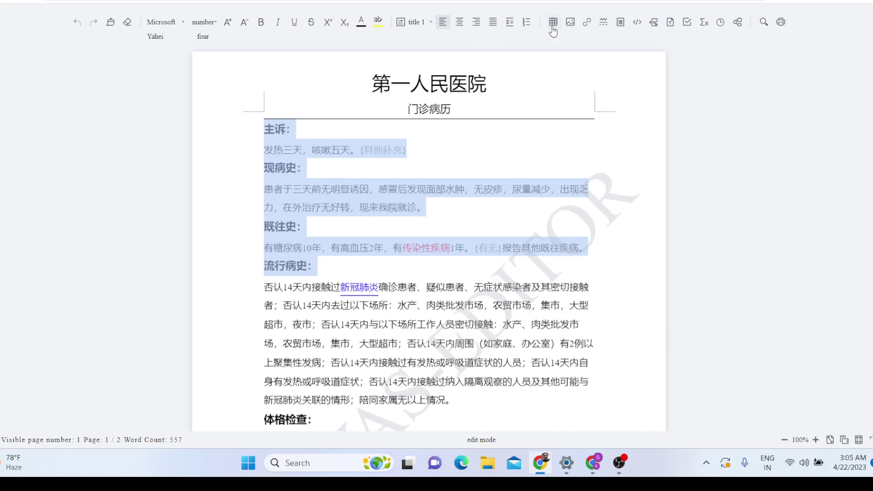
left_click(569, 25)
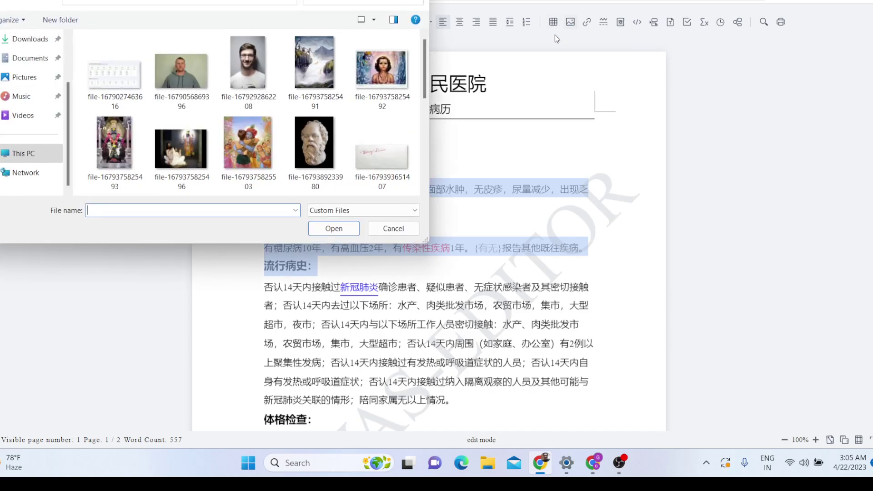
double_click(382, 71)
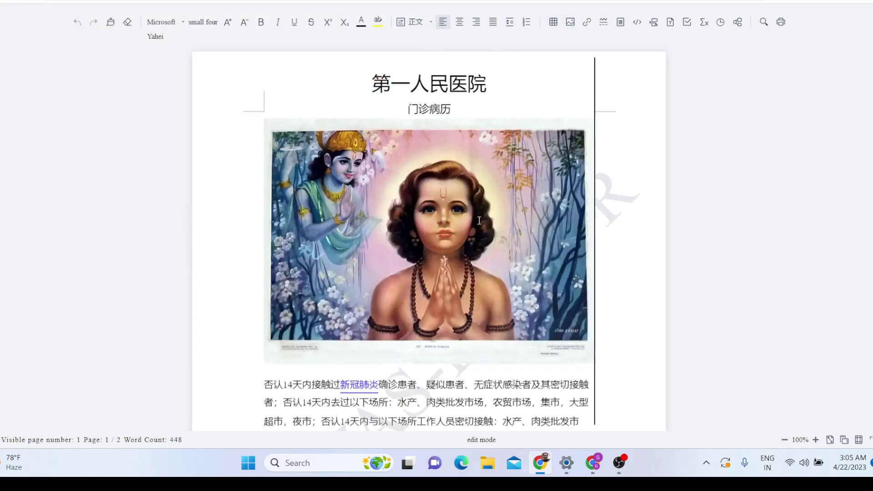
left_click(433, 205)
Step: Shrink the picture to about half the text width and try center, right and justify alignment
left_click_drag(595, 364, 440, 263)
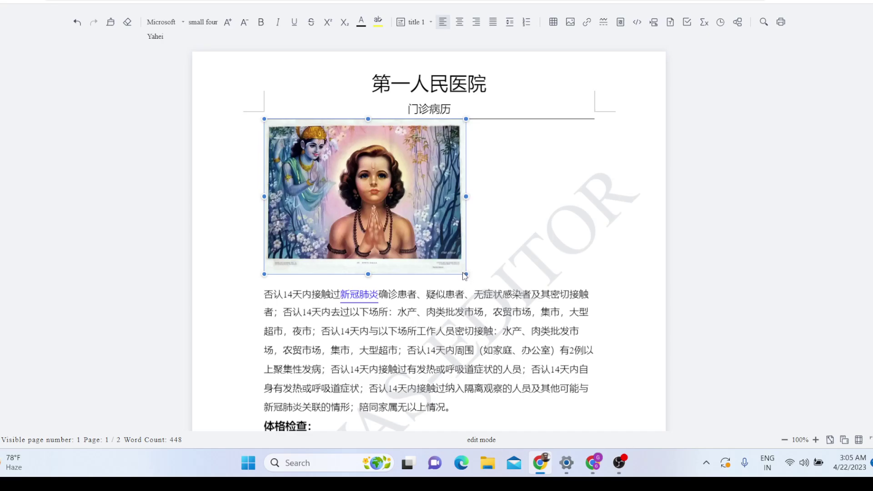
left_click_drag(464, 275, 430, 239)
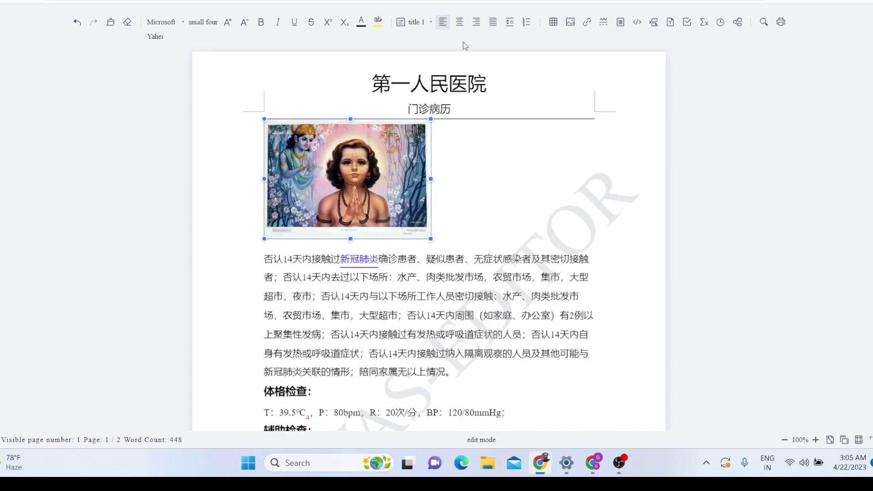
left_click(461, 22)
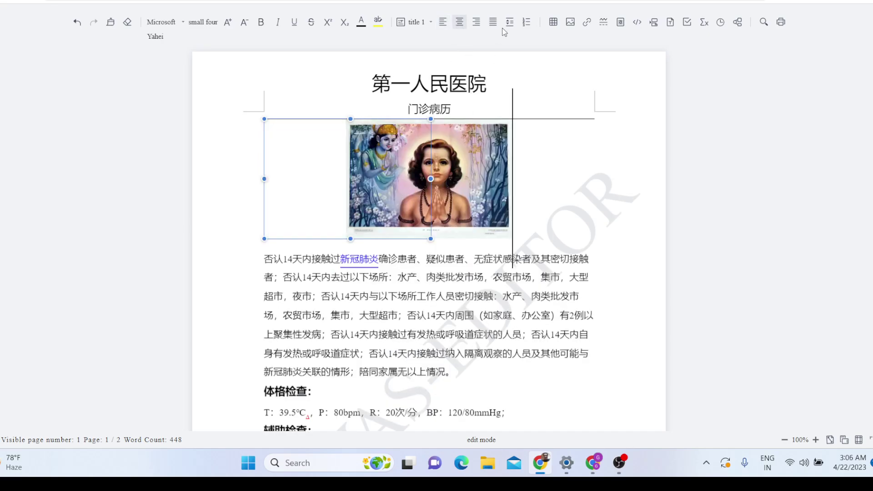
left_click(476, 22)
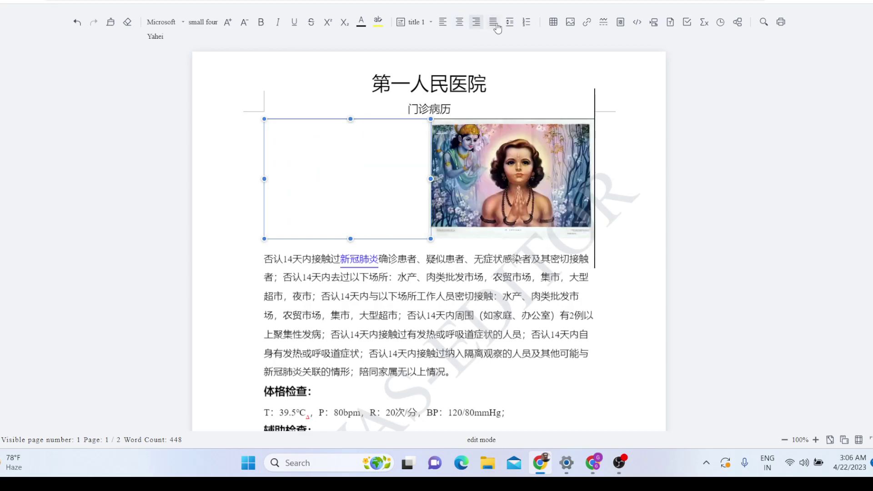
left_click(494, 23)
Step: Cycle the picture through left, center, right and justify alignment, then pick another line spacing
left_click(443, 23)
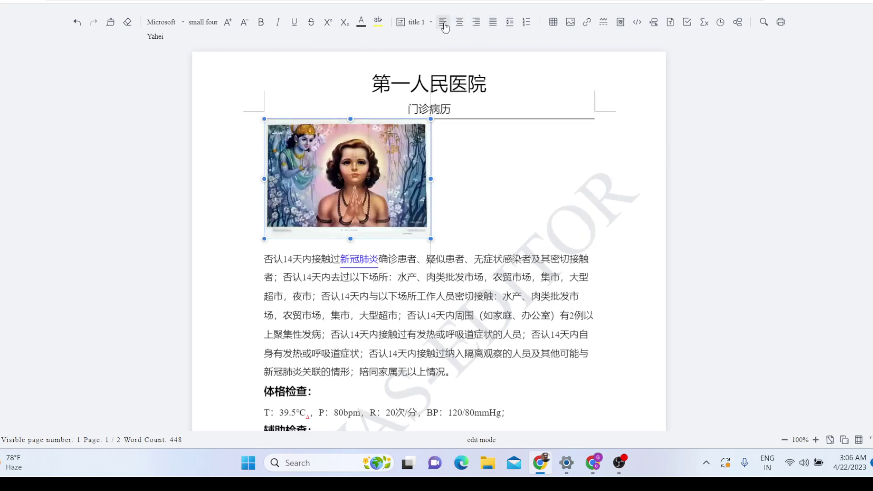
left_click(460, 23)
left_click(476, 22)
left_click(493, 23)
left_click(510, 27)
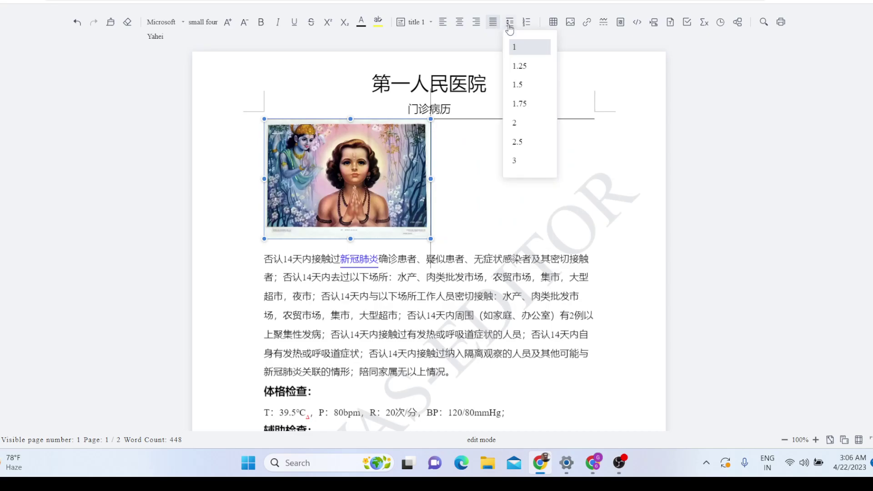
left_click(527, 60)
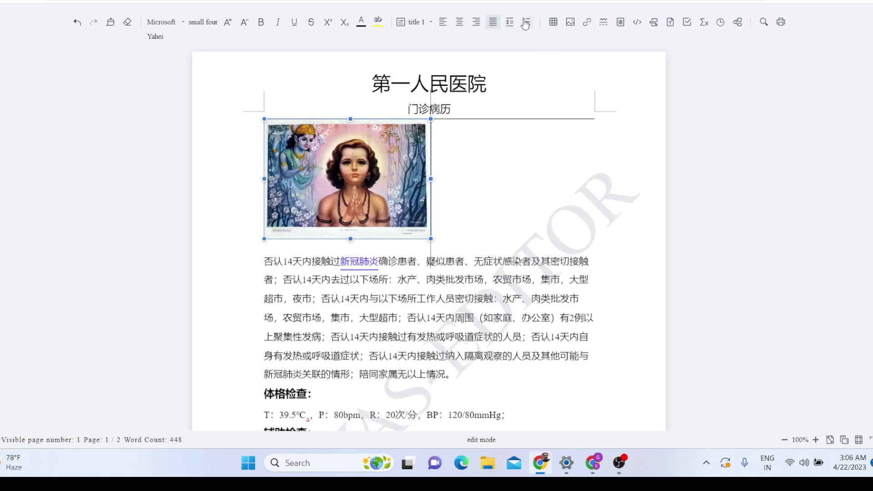
Step: Insert a 5-row, 6-column table below the picture with headers Name, Age and Cou
left_click(554, 24)
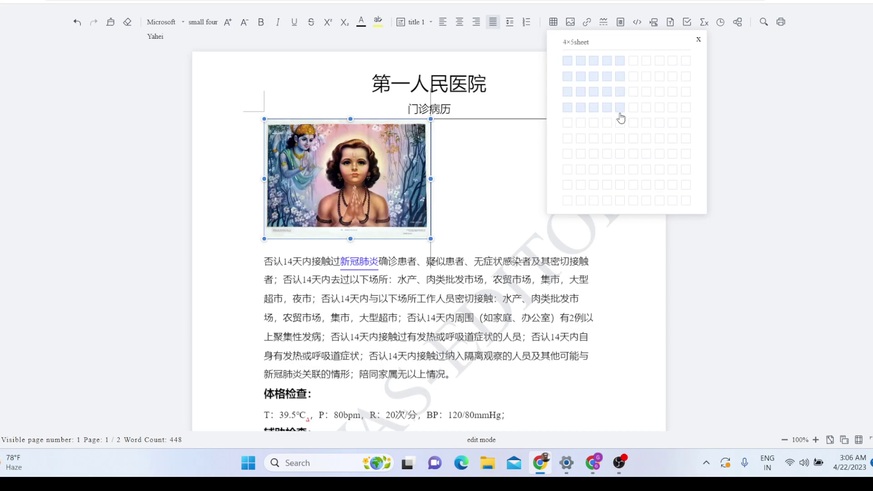
left_click(633, 123)
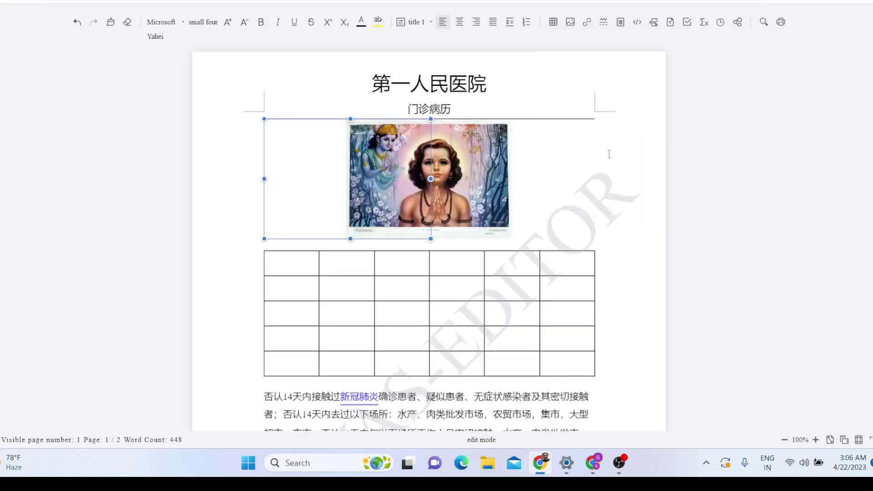
left_click(300, 264)
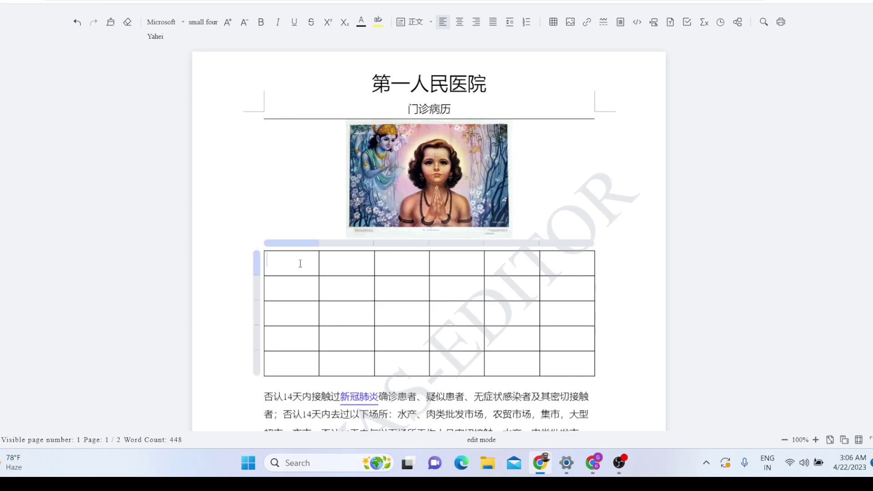
type("Name")
left_click(347, 271)
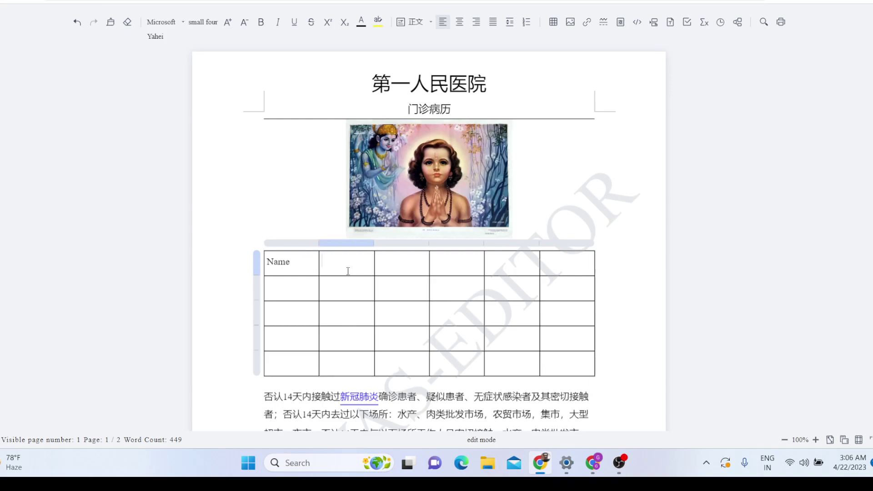
type("Age")
left_click(392, 267)
type("Country")
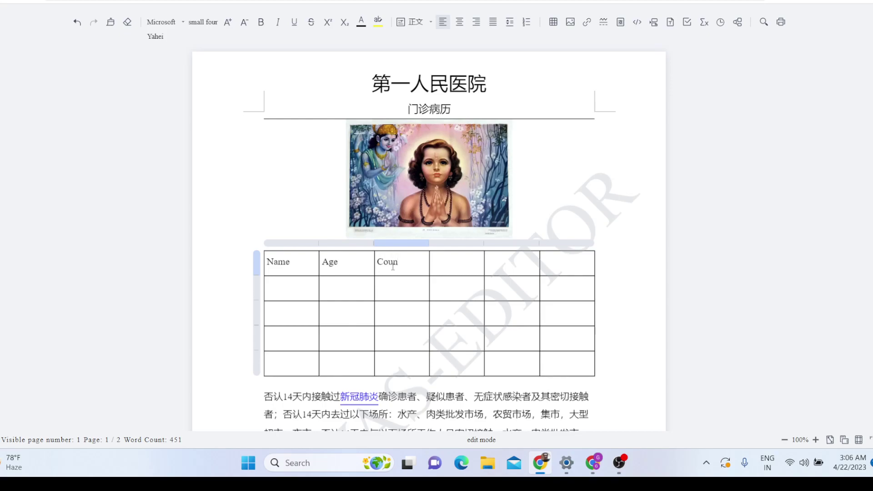
left_click(440, 258)
Step: Fill table row 2 with John, 24 and USA
left_click(298, 290)
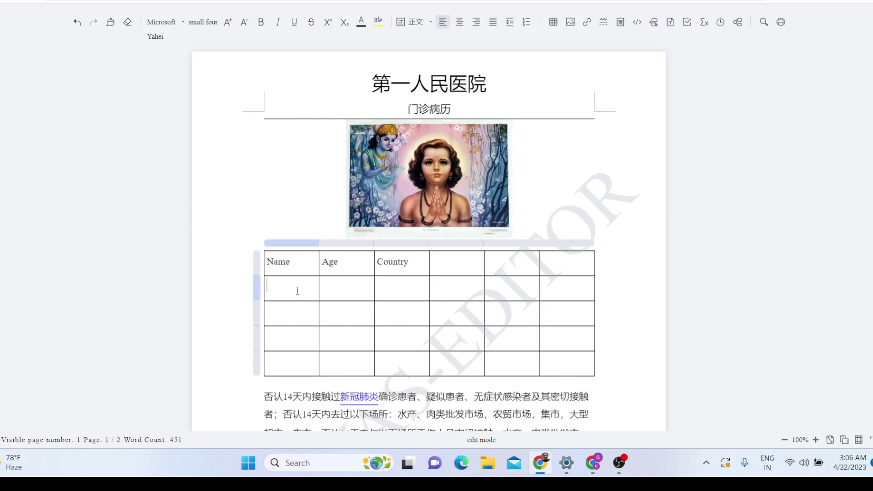
type("Johh")
key("BackSpace")
type("n")
left_click(345, 297)
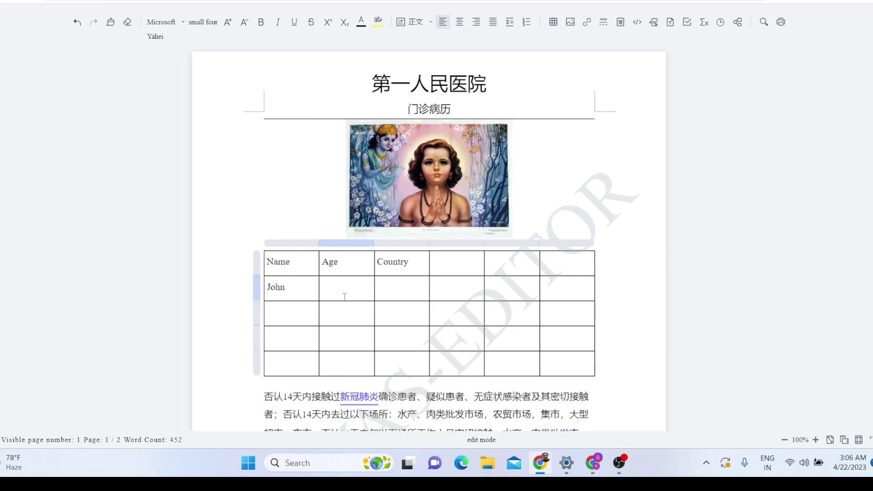
type("24")
left_click(408, 297)
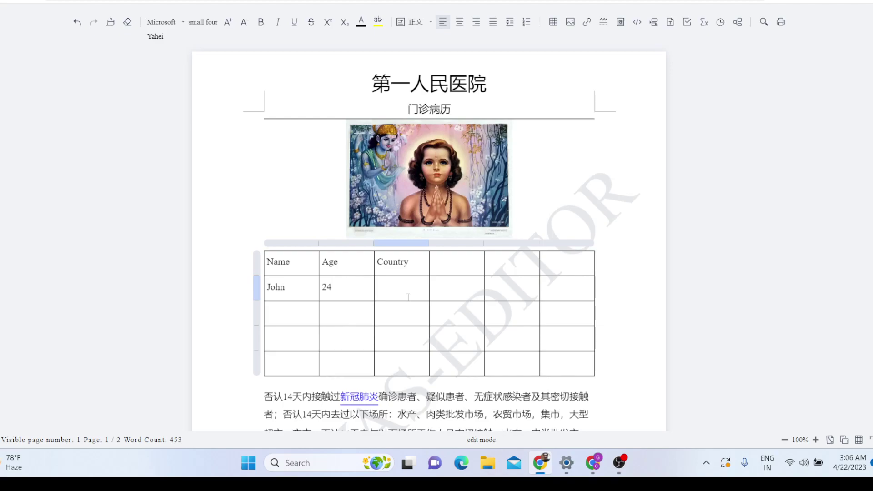
type("USA")
Step: Fill row 3 with dfdf, 56, 56 and row 4 with sfdf, fsd, dsf
left_click(291, 314)
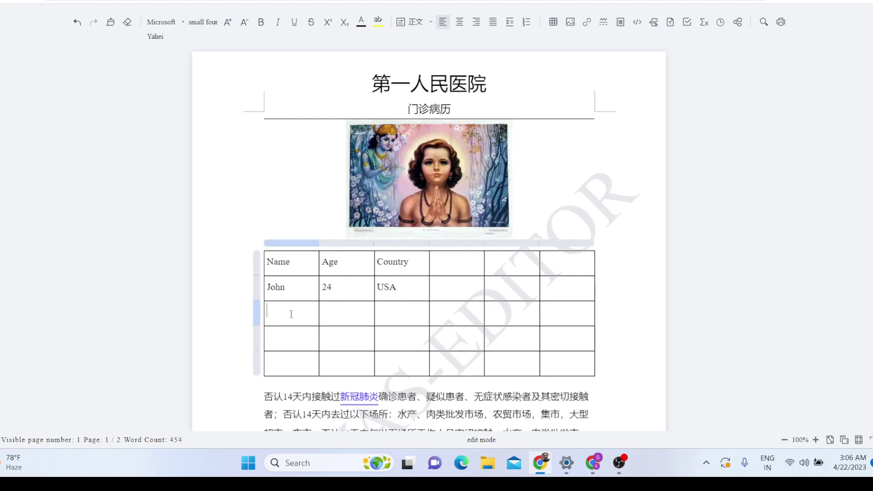
type("dfdf")
left_click(354, 321)
type("56")
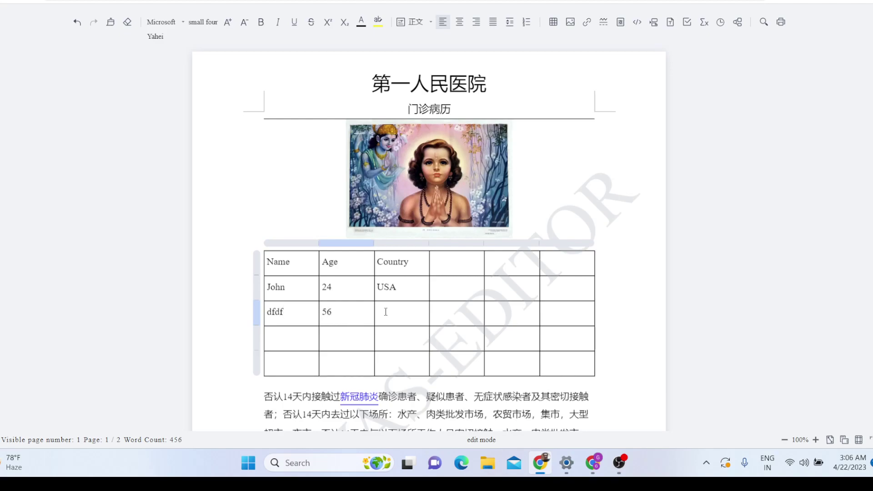
left_click(389, 313)
type("56")
left_click(291, 338)
type("sfdf")
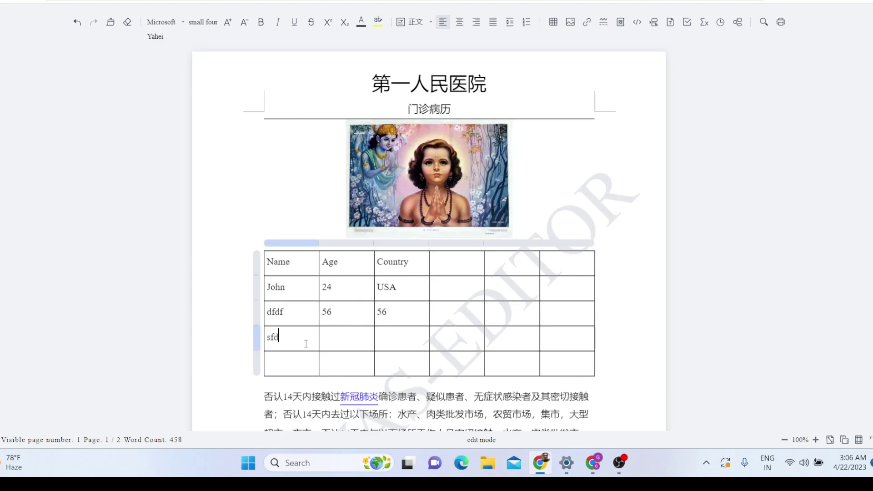
key("Tab")
type("fsd")
left_click(386, 339)
type("dsf")
Step: Fill table row 5 with dsffsd and s
left_click(292, 368)
type("dsffsd")
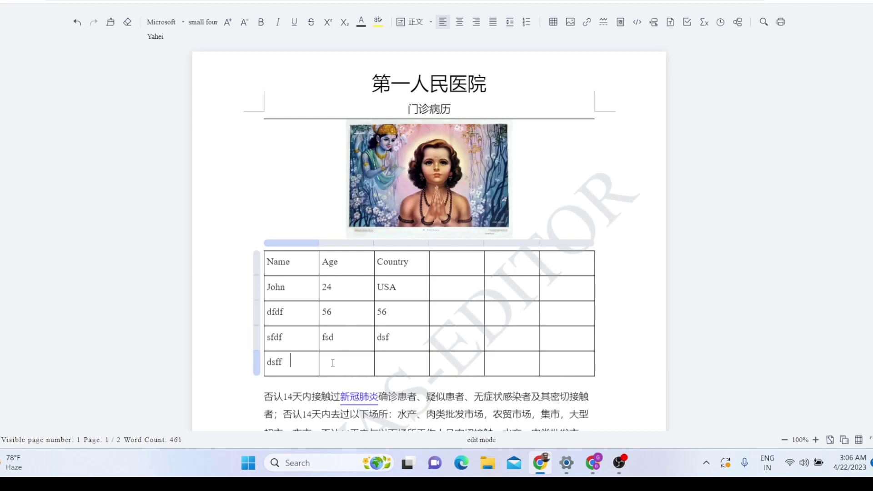
left_click(332, 364)
left_click(379, 363)
type("s")
Step: Fill the fourth table column with fdsfds, fds, fds and dsf
left_click(449, 277)
type("fdsfds")
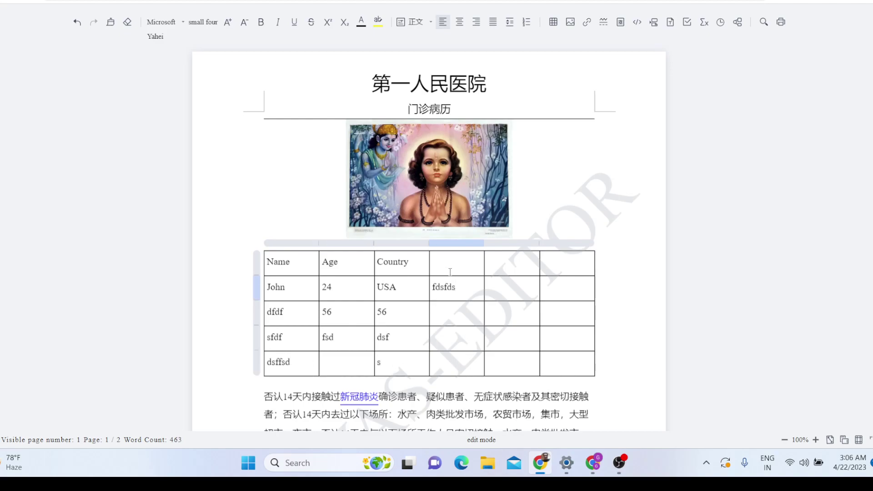
left_click(444, 263)
type("fds")
left_click(444, 311)
type("fds")
left_click(440, 335)
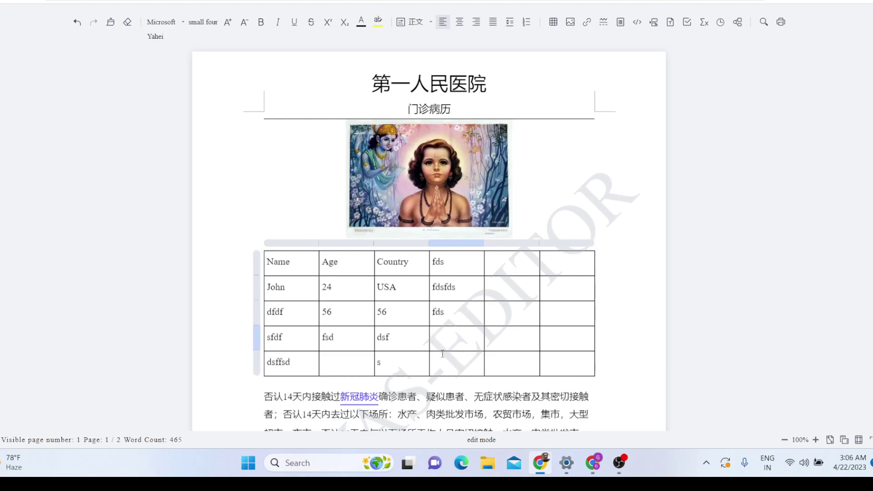
left_click(442, 354)
type("dsf")
left_click(355, 367)
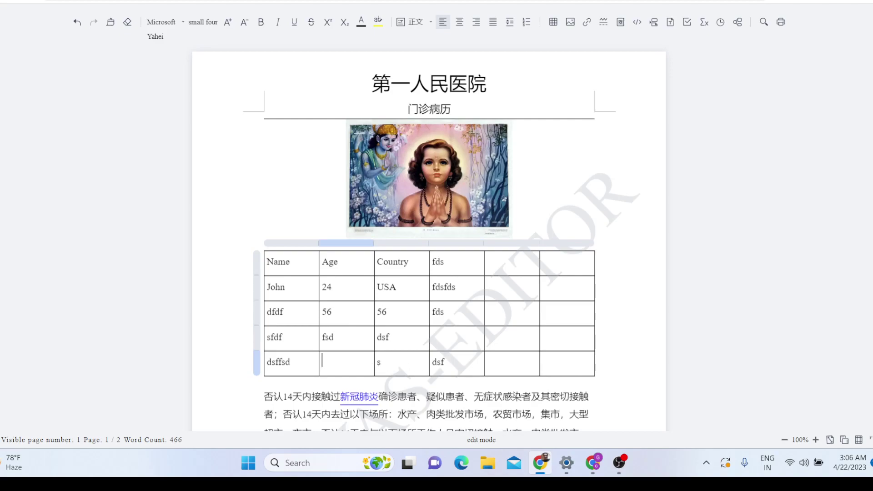
Step: Set line spacing to 1 and replace the header title 第一人民医院 with google
left_click(510, 29)
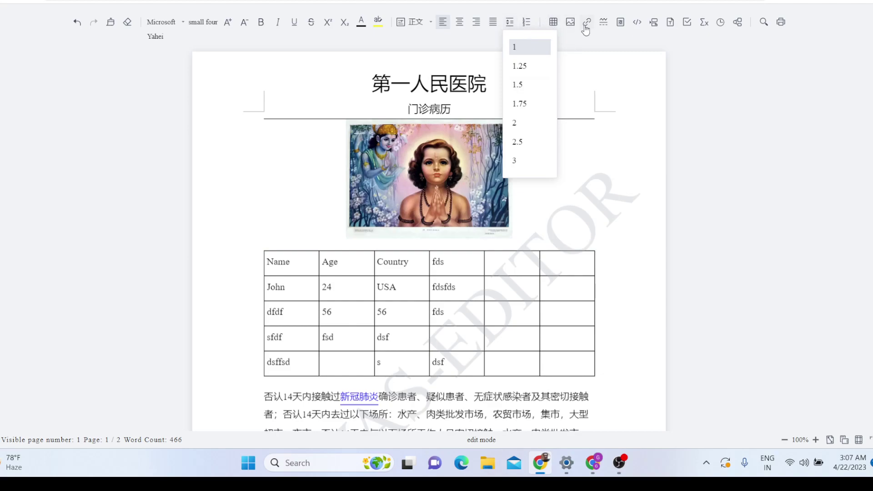
left_click(520, 46)
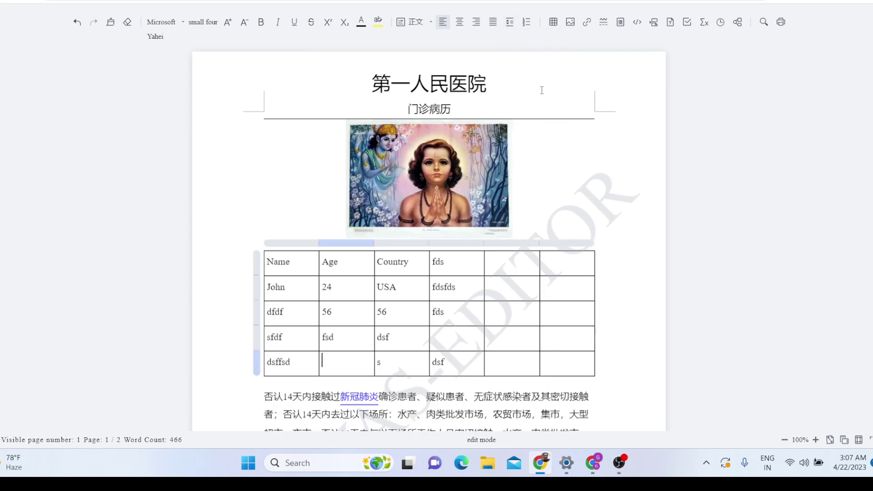
double_click(485, 84)
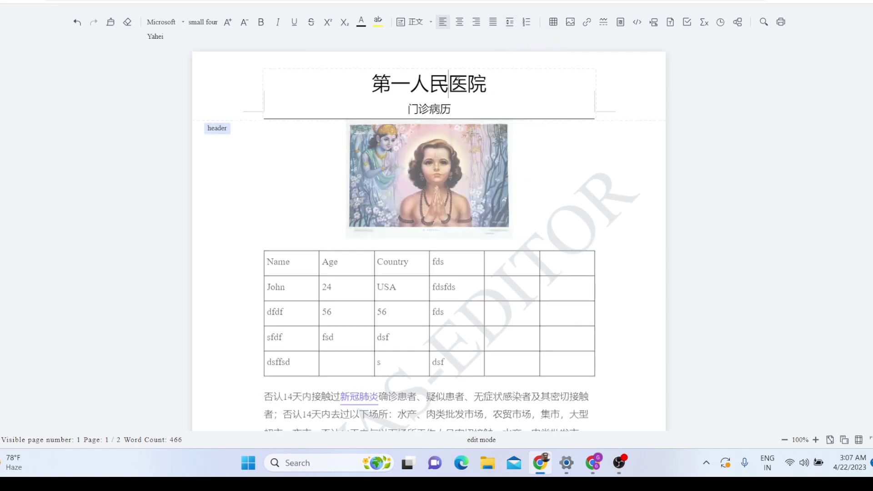
key("BackSpace")
key("BackSpace")
key("BackSpace")
key("BackSpace")
key("BackSpace")
key("BackSpace")
key("BackSpace")
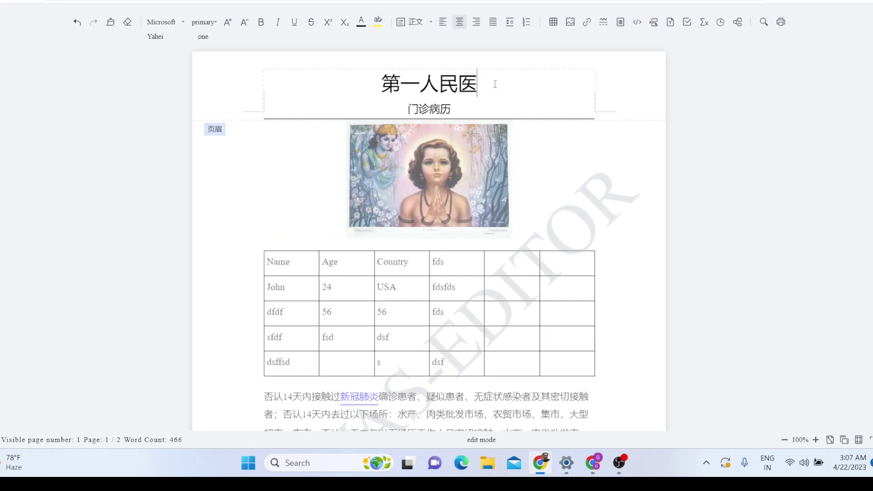
type("h")
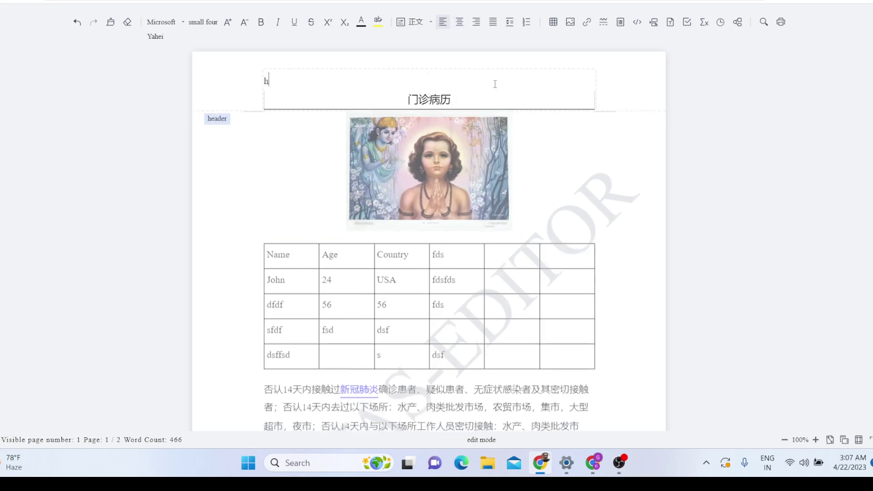
type("google")
Step: Enlarge the header word google to font size 72 with repeated A+
double_click(271, 82)
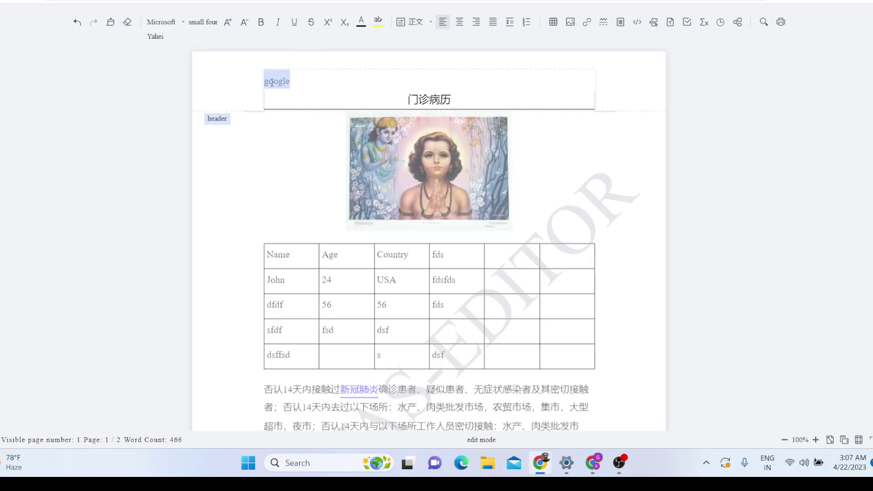
left_click(228, 23)
left_click(228, 23)
left_click(228, 23)
left_click(228, 23)
left_click(229, 23)
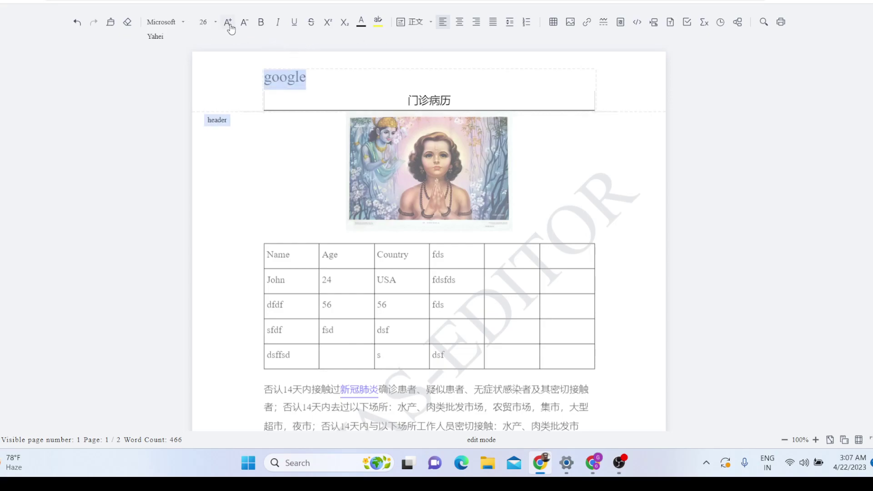
left_click(229, 23)
left_click(229, 22)
left_click(229, 23)
left_click(229, 23)
left_click(228, 23)
left_click(229, 23)
left_click(229, 22)
left_click(228, 23)
left_click(229, 22)
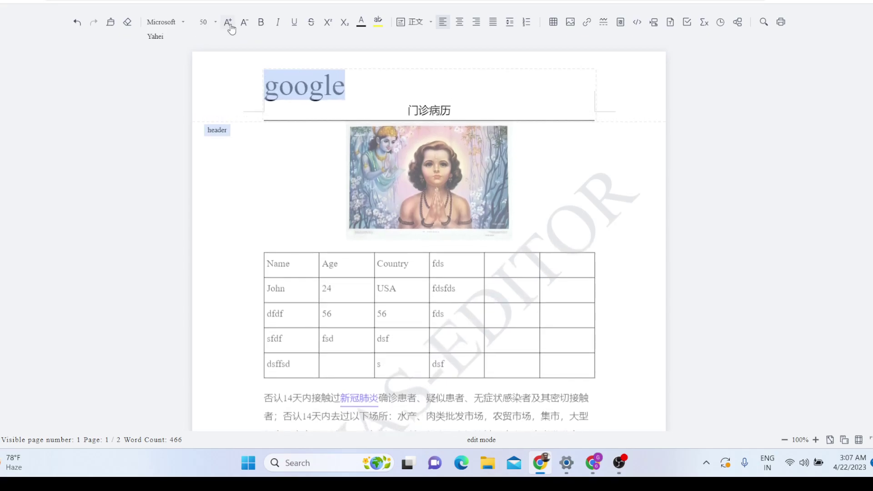
left_click(228, 23)
left_click(228, 23)
left_click(228, 23)
left_click(228, 23)
left_click(228, 23)
left_click(228, 23)
left_click(228, 23)
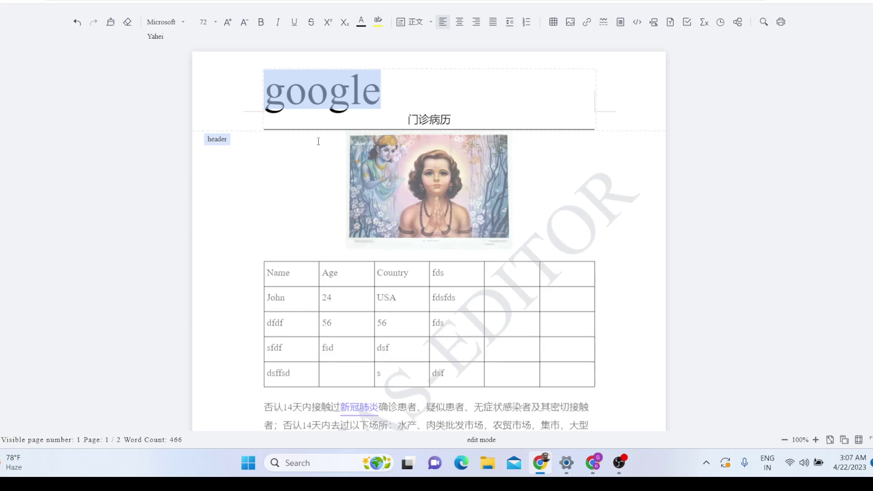
left_click(332, 75)
double_click(339, 77)
left_click(460, 22)
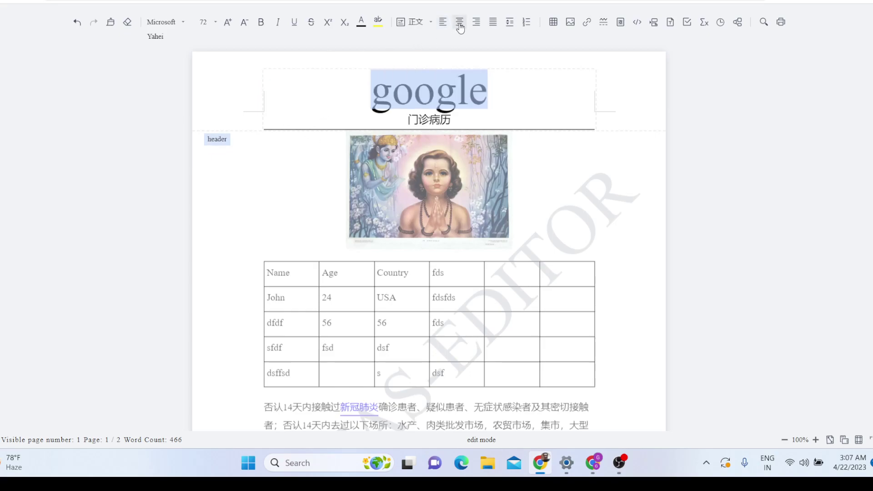
left_click(587, 23)
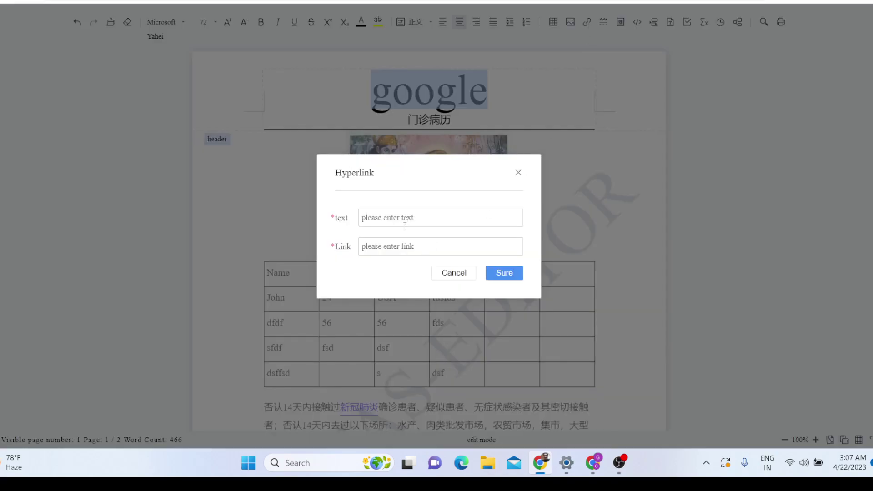
left_click(394, 252)
type("http")
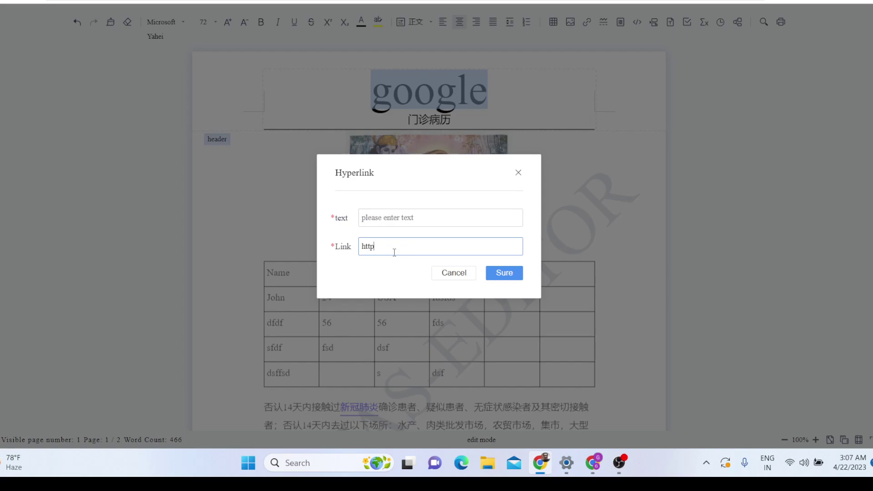
type("s://google.com")
left_click(408, 217)
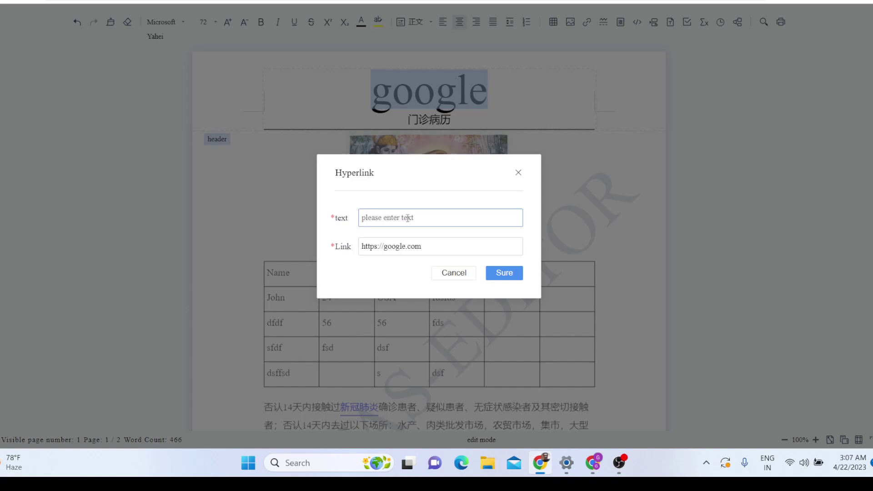
type("google")
Step: Insert the google hyperlink, enlarge it to size 70 and center it in the header
left_click(502, 274)
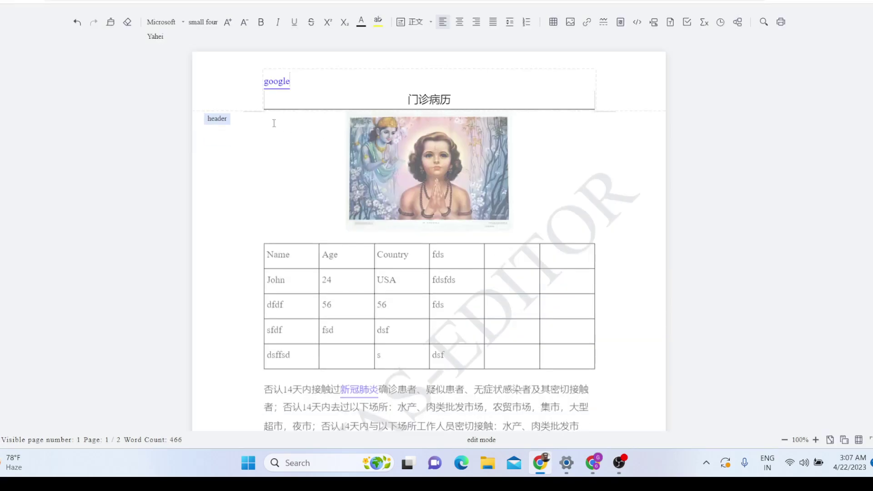
double_click(283, 82)
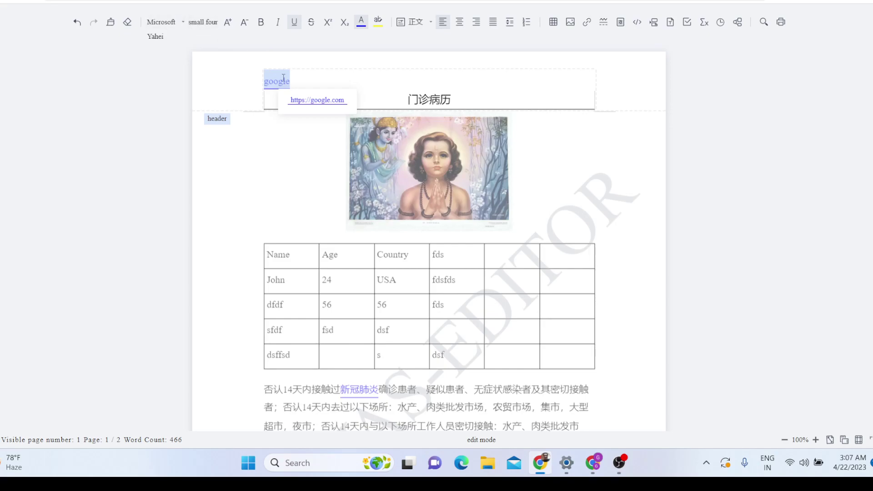
left_click(228, 24)
left_click(228, 23)
left_click(228, 24)
left_click(228, 23)
left_click(228, 23)
left_click(229, 24)
left_click(228, 23)
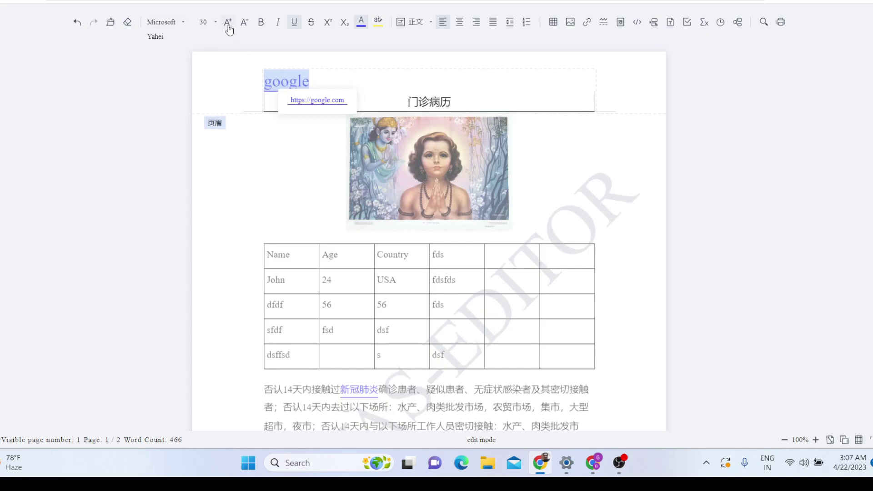
left_click(229, 23)
left_click(228, 24)
left_click(229, 23)
left_click(229, 23)
left_click(228, 23)
left_click(228, 24)
left_click(229, 23)
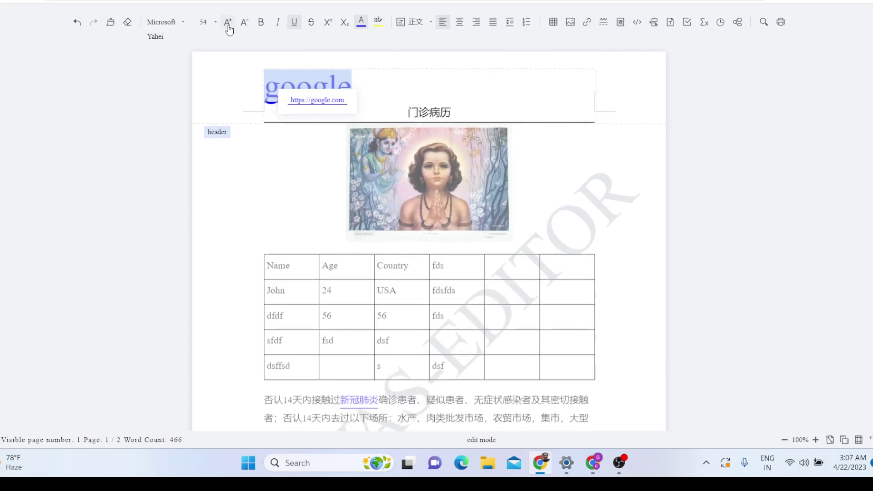
left_click(229, 24)
left_click(228, 24)
left_click(228, 23)
left_click(228, 24)
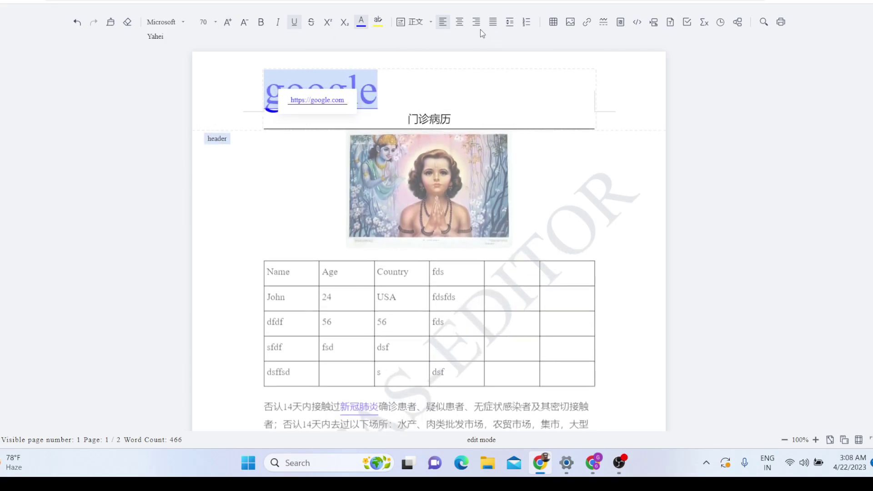
left_click(460, 23)
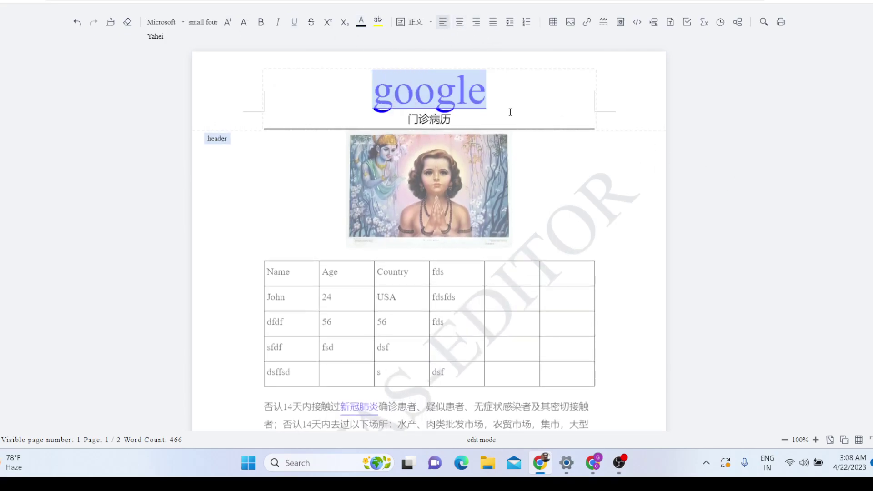
left_click(387, 106)
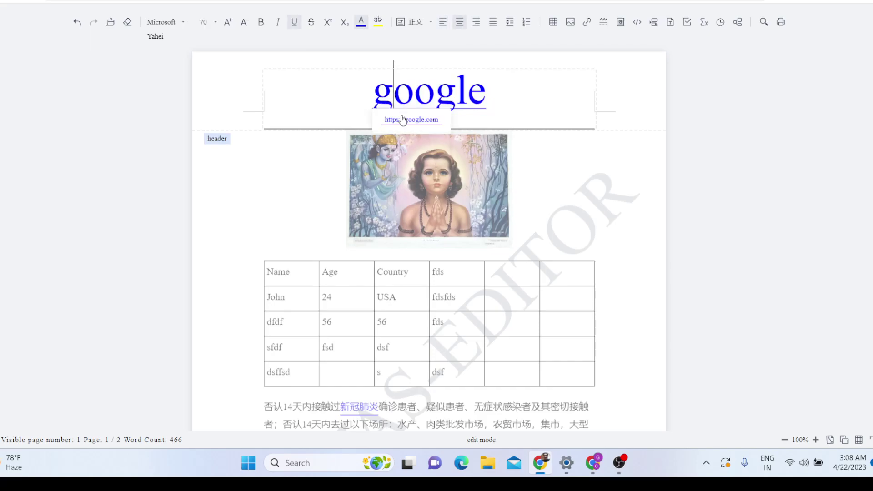
left_click(402, 119)
key("ctrl+w")
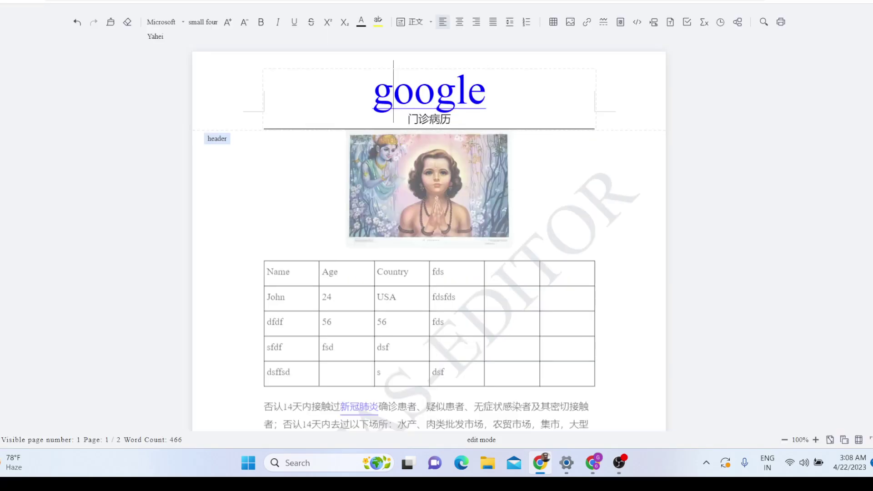
Step: Cancel the code block dialog and open the date picker on the 2022-08-10 signing date
left_click(638, 22)
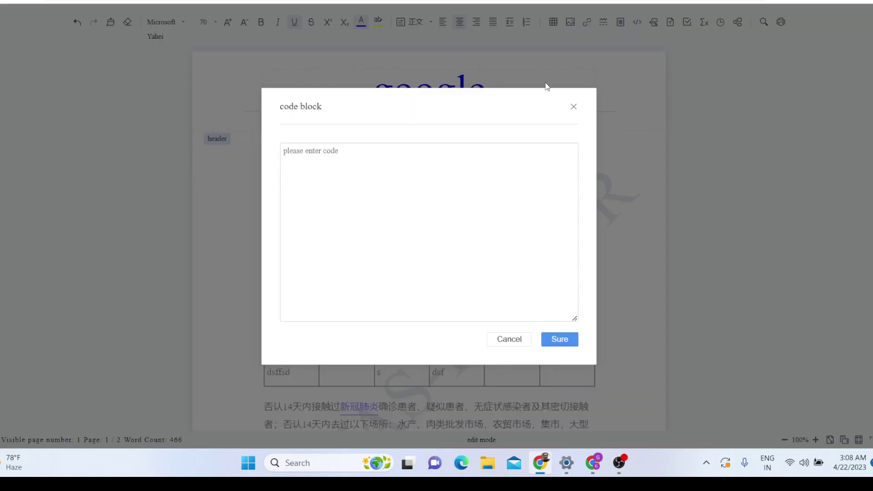
left_click(573, 107)
scroll(563, 123, "down", 4)
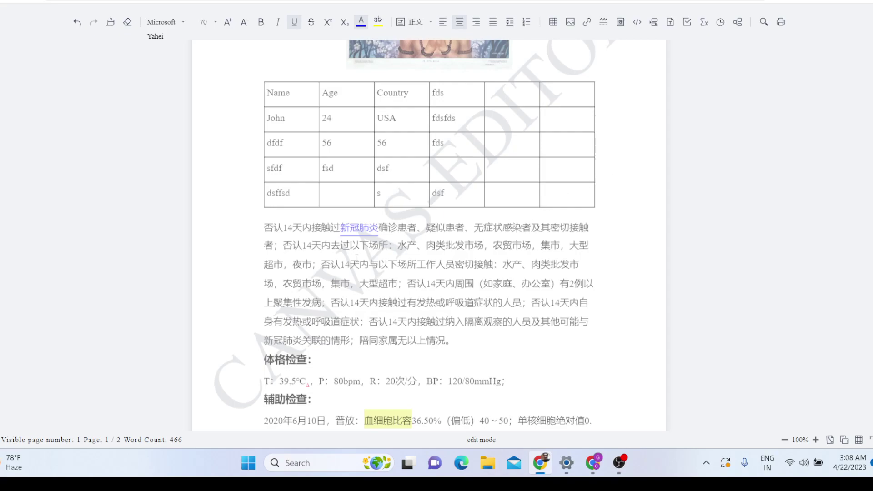
scroll(357, 258, "up", 4)
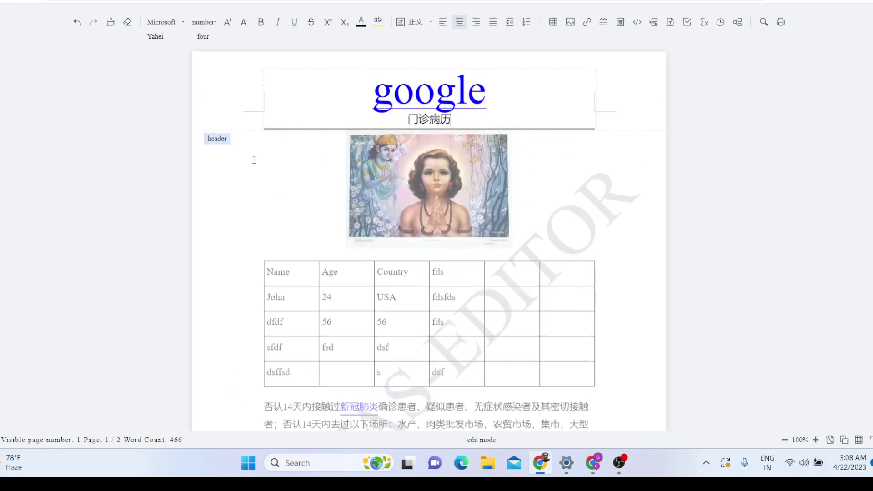
scroll(254, 160, "down", 9)
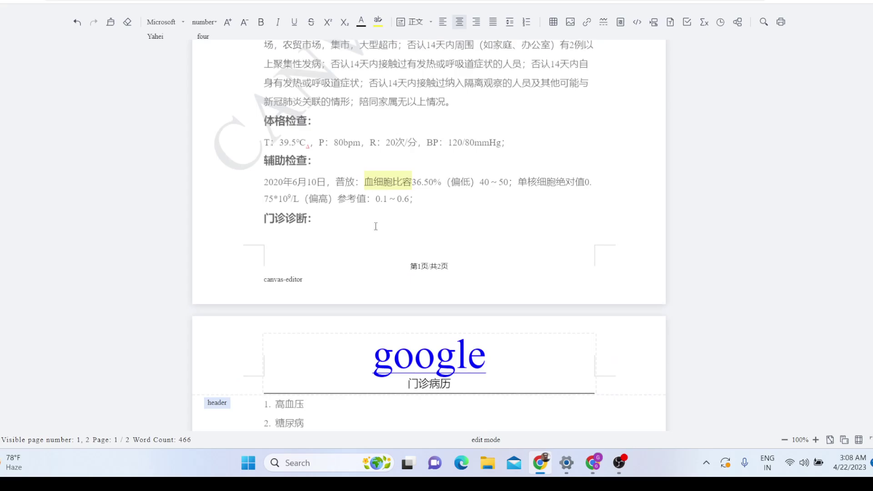
scroll(369, 257, "down", 10)
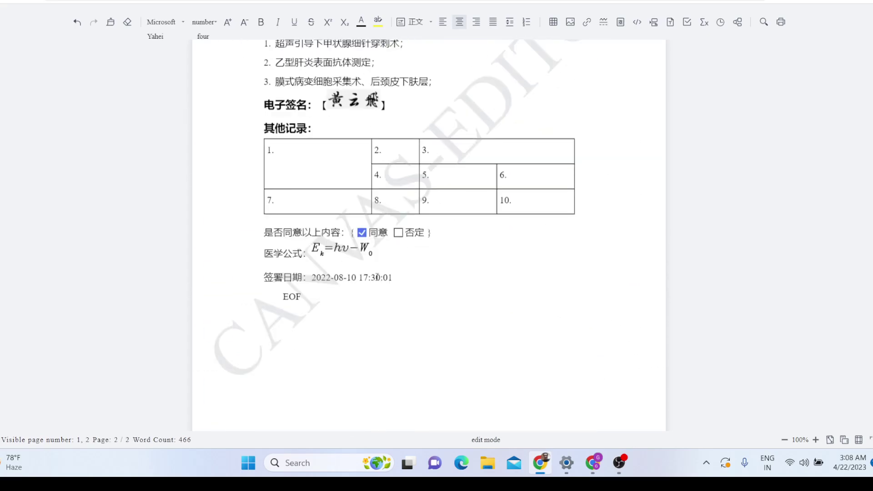
left_click(390, 278)
scroll(438, 247, "down", 3)
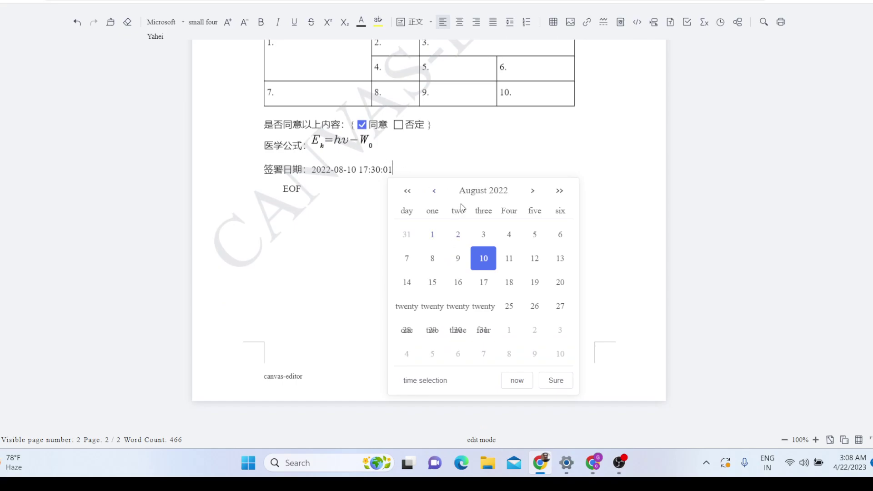
Step: Change the signing date to 2022-09-07 in the date picker and confirm
left_click(533, 191)
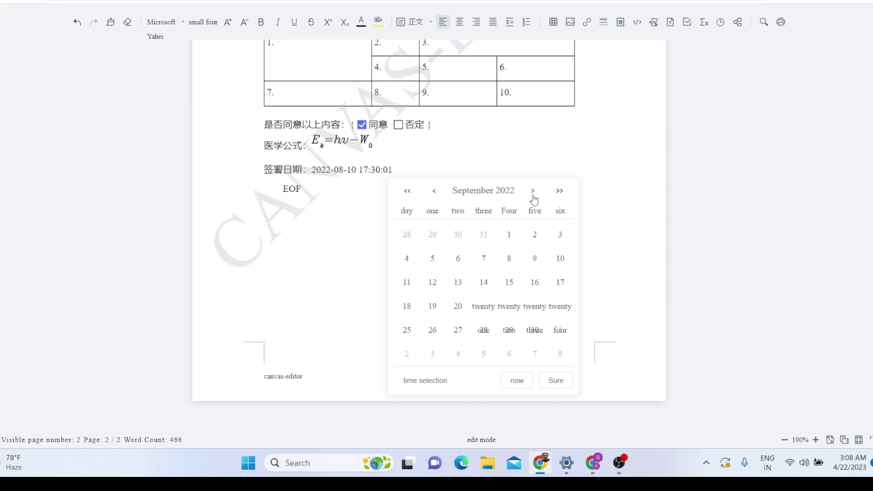
left_click(508, 258)
left_click(458, 264)
left_click(475, 266)
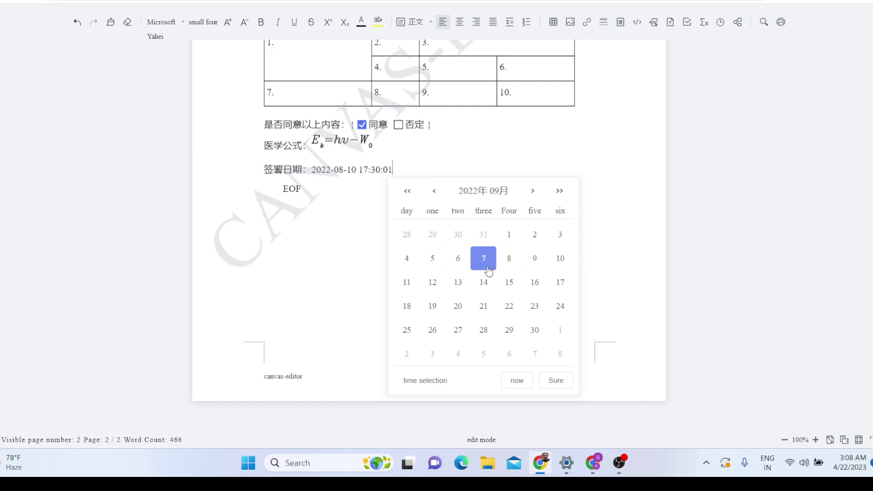
left_click(561, 380)
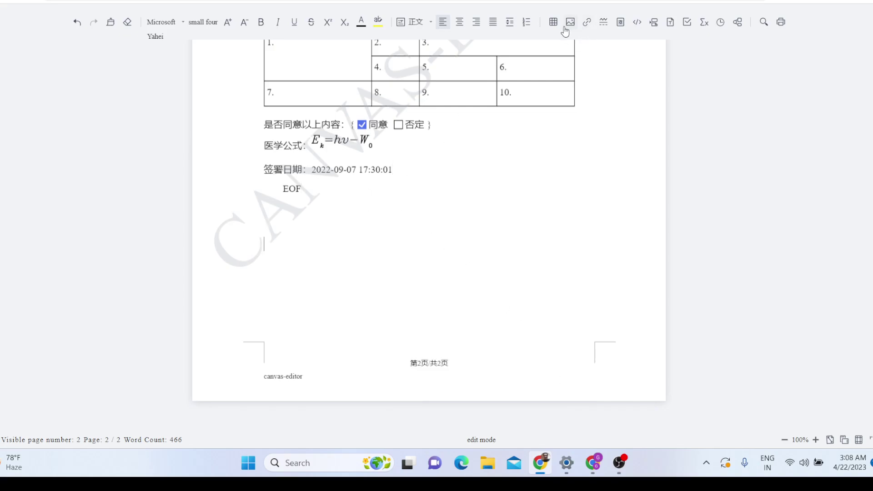
Step: Insert a code block containing 'let name = 5' and 'function add(){' after the signing date
left_click(637, 22)
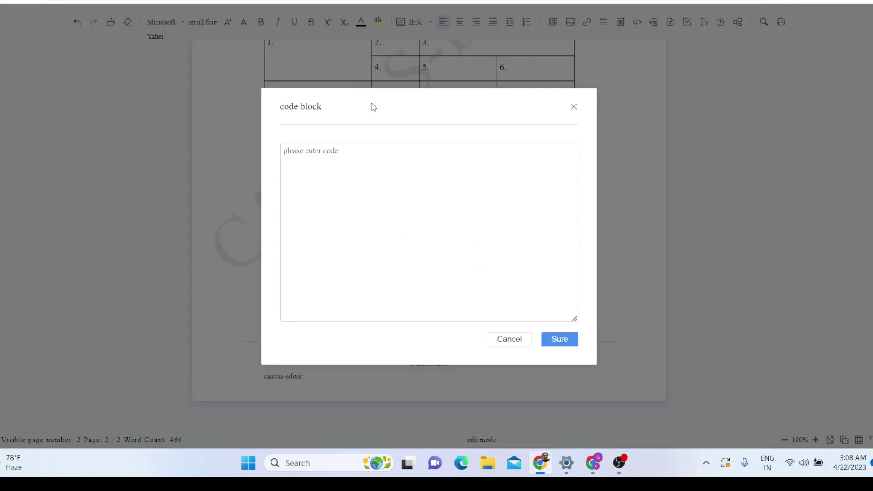
left_click(323, 177)
type("let ")
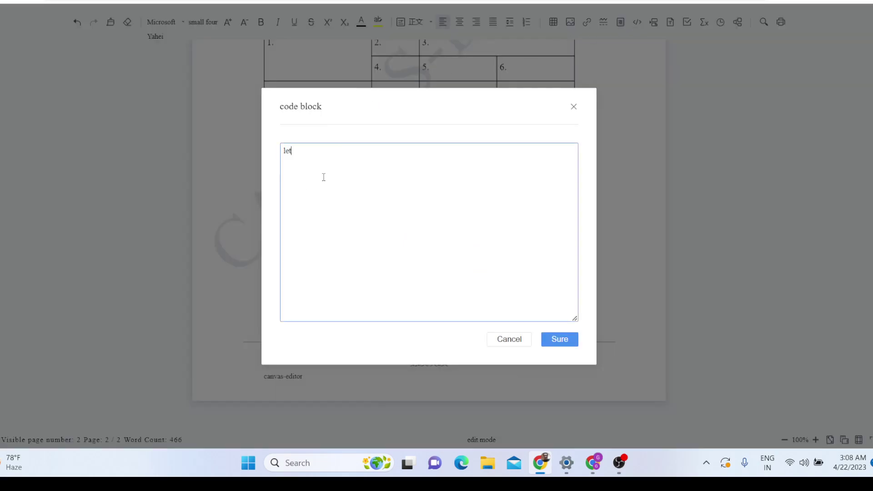
type("name = 5")
left_click(559, 339)
Step: Select the inserted code lines, then switch the editor to full screen on page 3
scroll(373, 248, "up", 4)
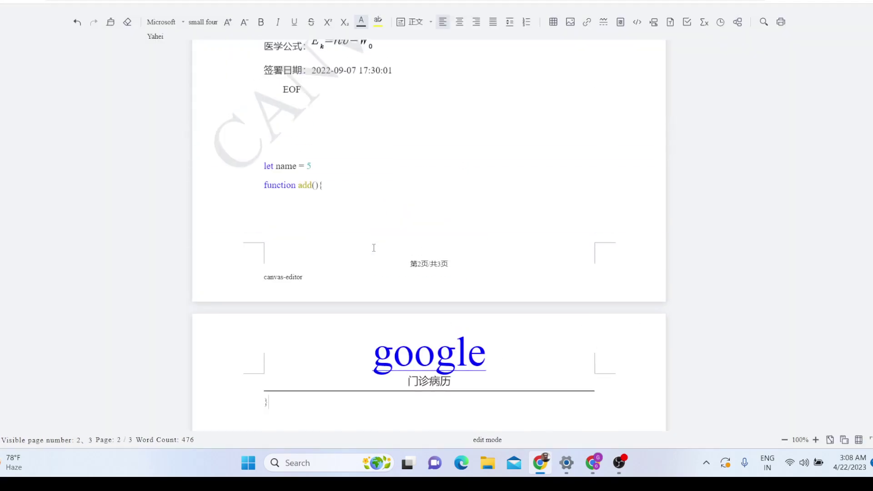
left_click_drag(265, 168, 327, 195)
scroll(409, 241, "down", 9)
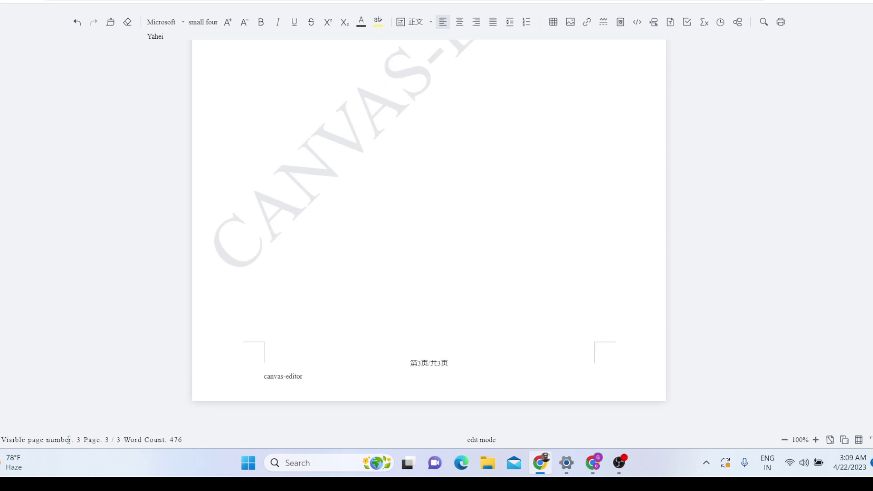
left_click_drag(130, 438, 161, 443)
left_click(871, 441)
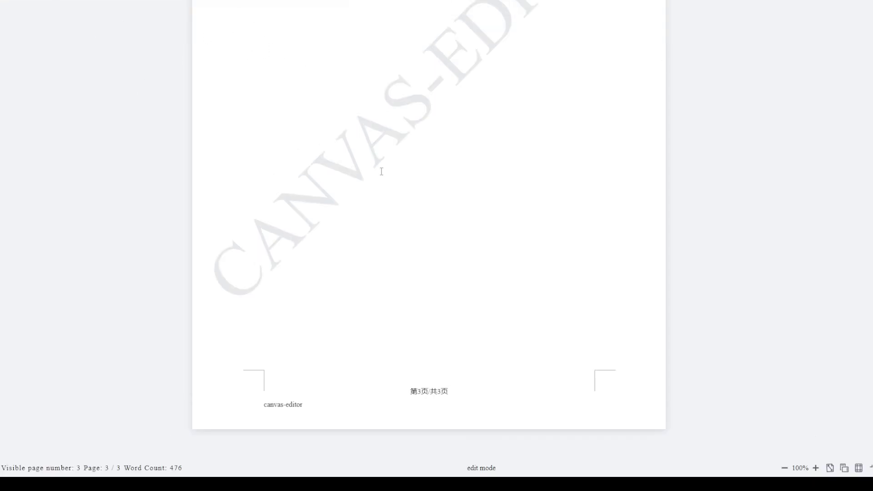
Step: Zoom the document in to 160%, return to the top, then step back to 150%
left_click(816, 468)
left_click(816, 468)
left_click(816, 469)
left_click(816, 469)
left_click(816, 468)
left_click(816, 468)
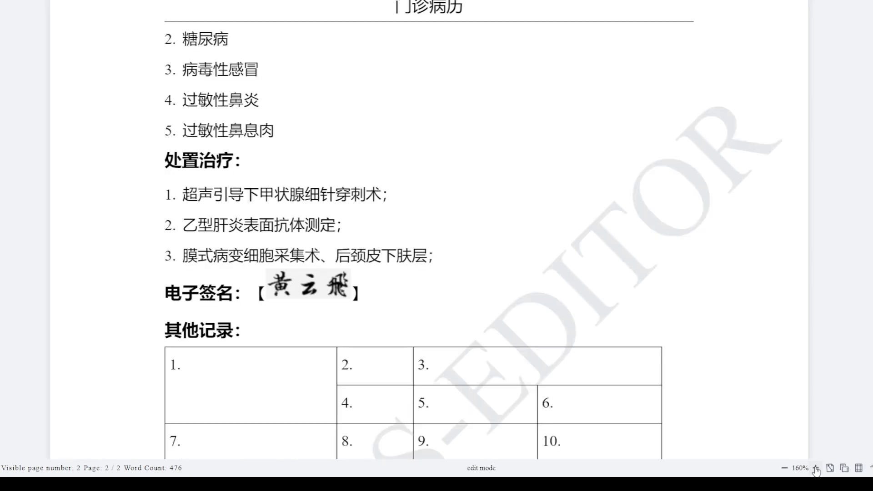
scroll(429, 227, "up", 15)
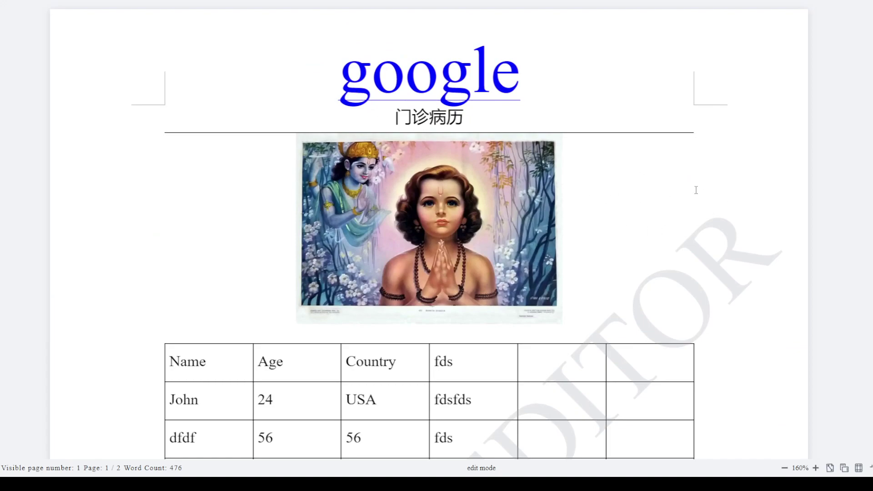
left_click(785, 468)
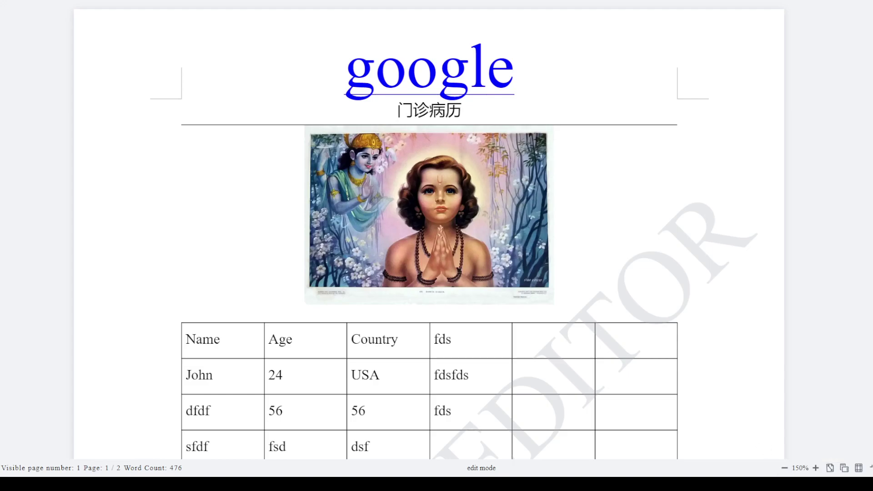
Step: Zoom the document in to 200%, then back out to 170%
left_click(816, 468)
left_click(816, 468)
left_click(816, 468)
left_click(816, 468)
left_click(816, 468)
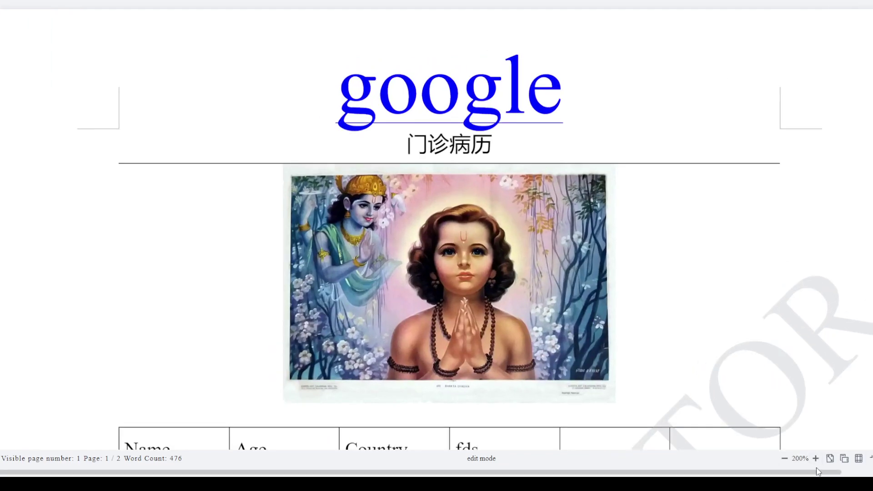
left_click(785, 459)
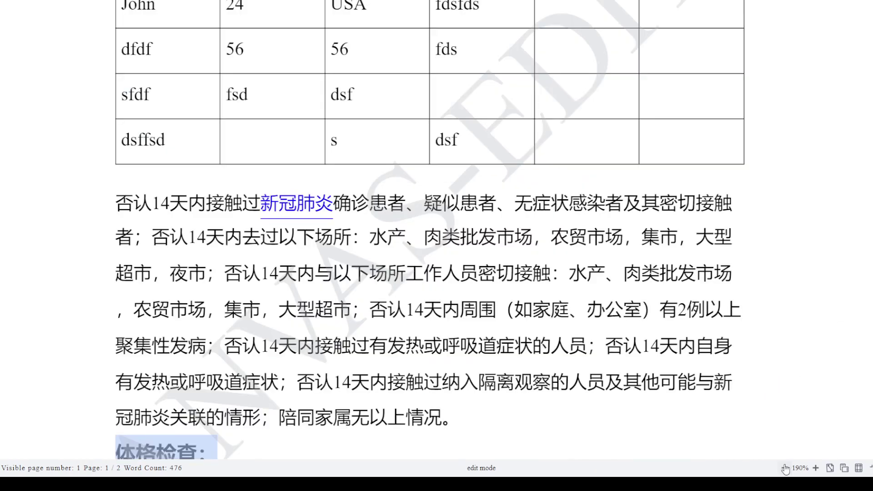
left_click(785, 459)
left_click(785, 459)
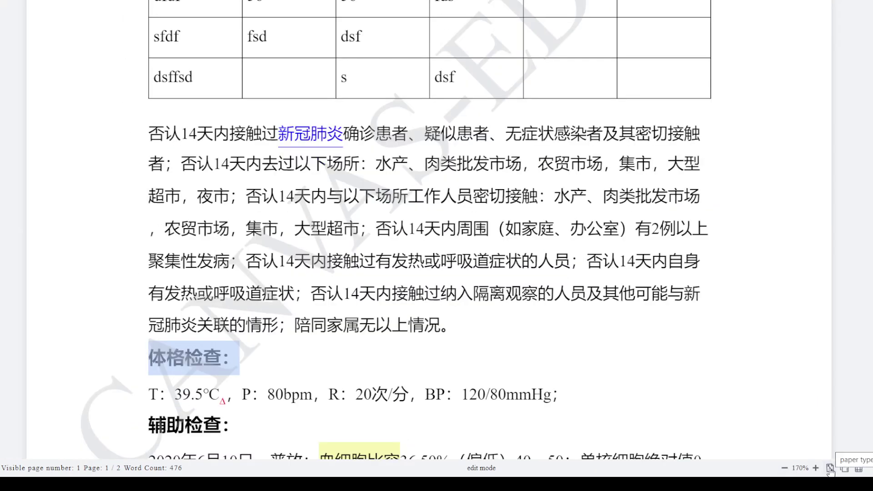
Step: Change the paper size to A3, then to A2
left_click(829, 468)
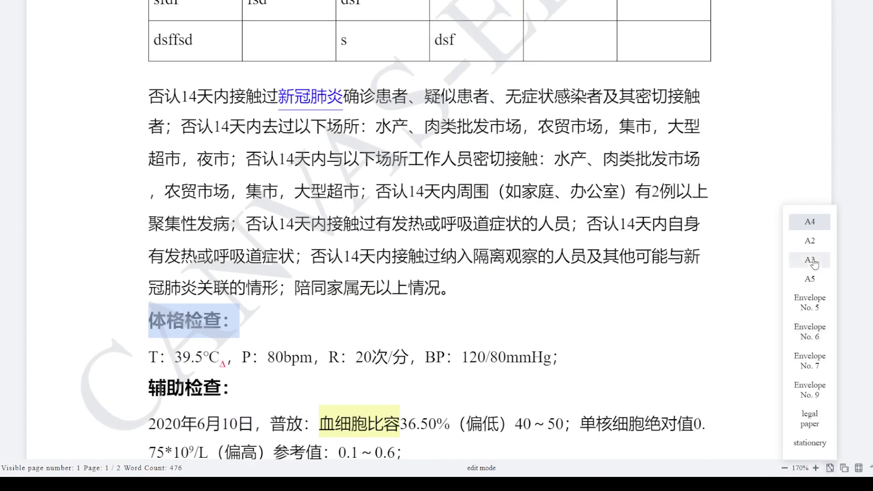
left_click(812, 229)
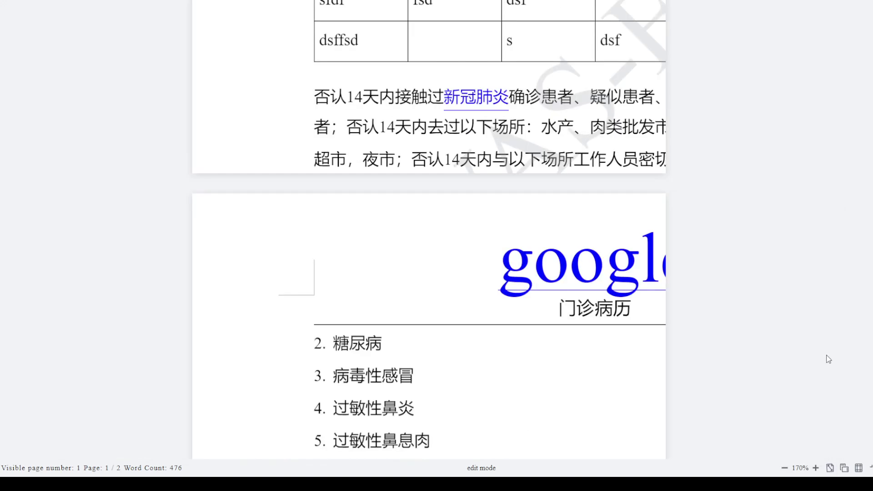
left_click(829, 468)
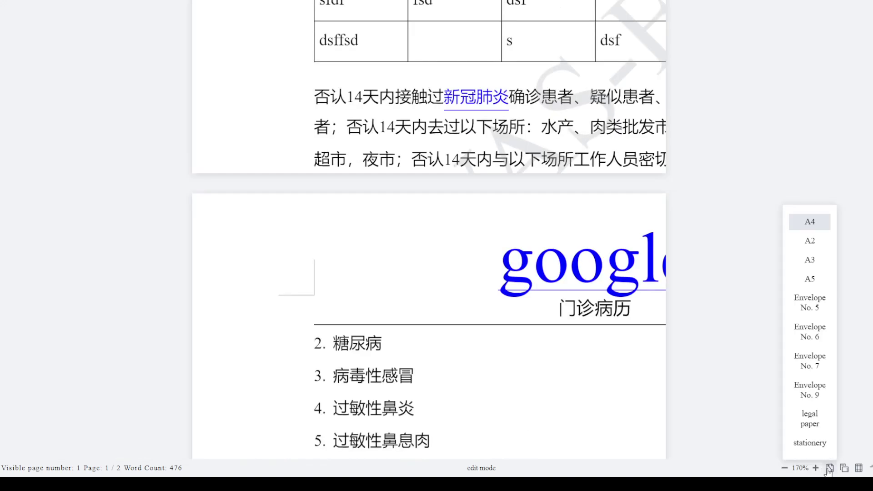
left_click(816, 238)
Step: Exit full-screen mode with Esc so the toolbar returns
scroll(774, 238, "down", 5)
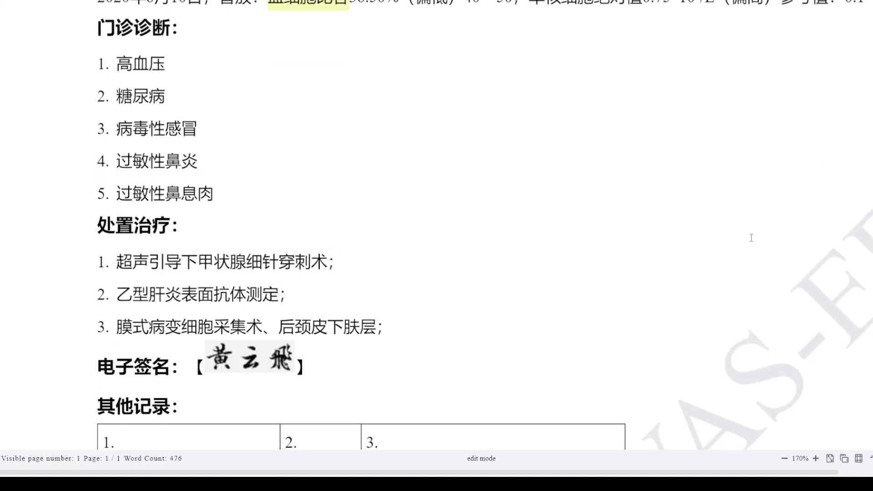
key("Escape")
scroll(695, 147, "up", 15)
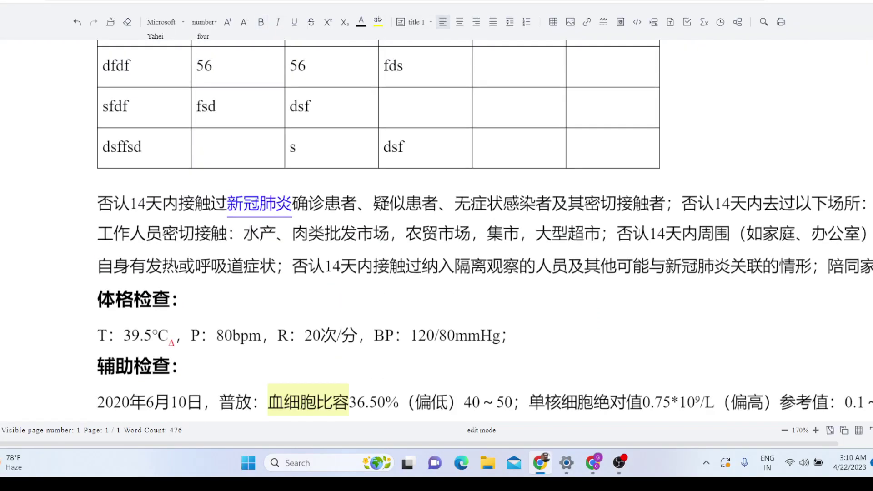
scroll(639, 232, "down", 5)
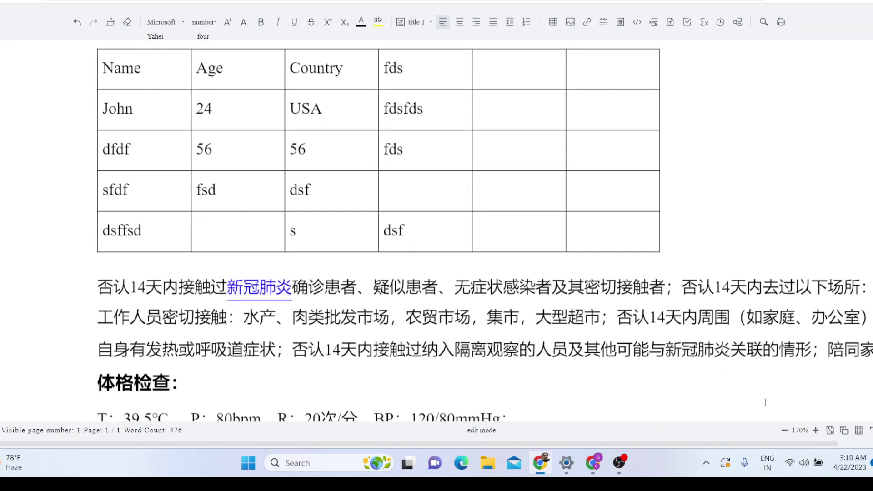
Step: Zoom the document out to 90%, then back to 100%
left_click(786, 431)
left_click(786, 432)
left_click(785, 431)
left_click(785, 431)
left_click(786, 431)
left_click(785, 431)
left_click(785, 431)
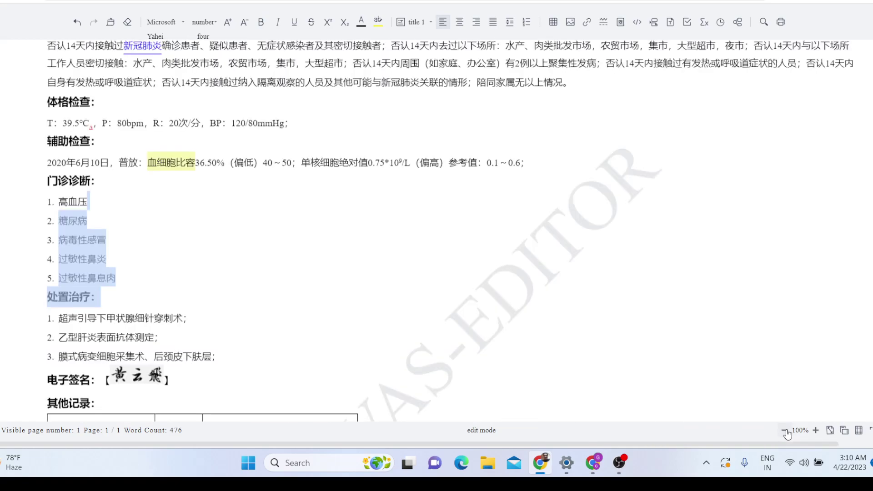
left_click(785, 431)
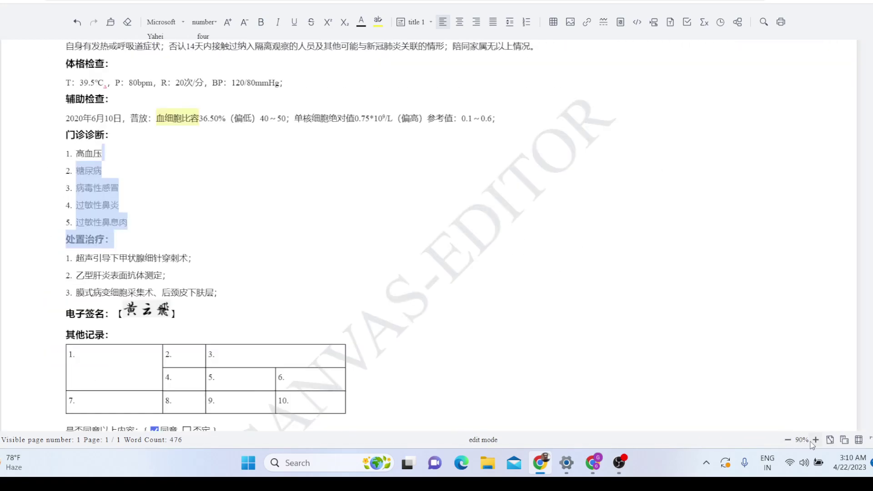
left_click(830, 439)
Step: Change the paper size to A3, then A5, and zoom to 110%
left_click(830, 431)
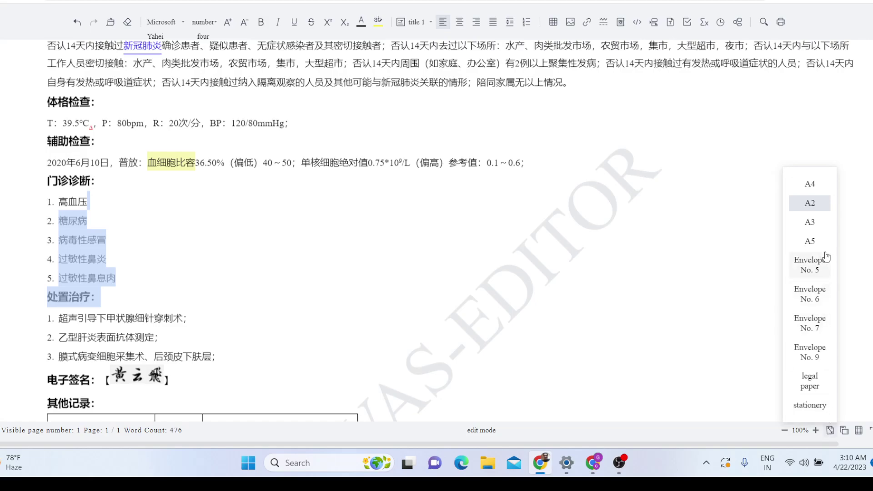
left_click(816, 223)
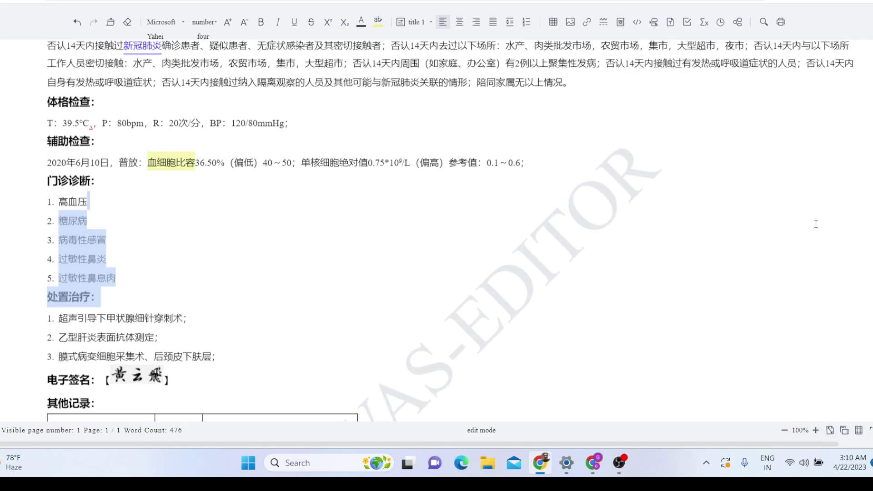
left_click(829, 431)
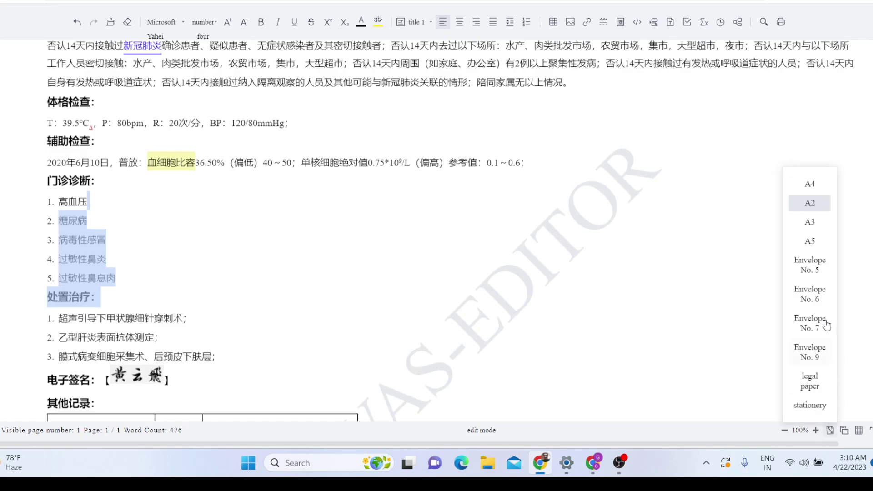
left_click(810, 238)
left_click(816, 430)
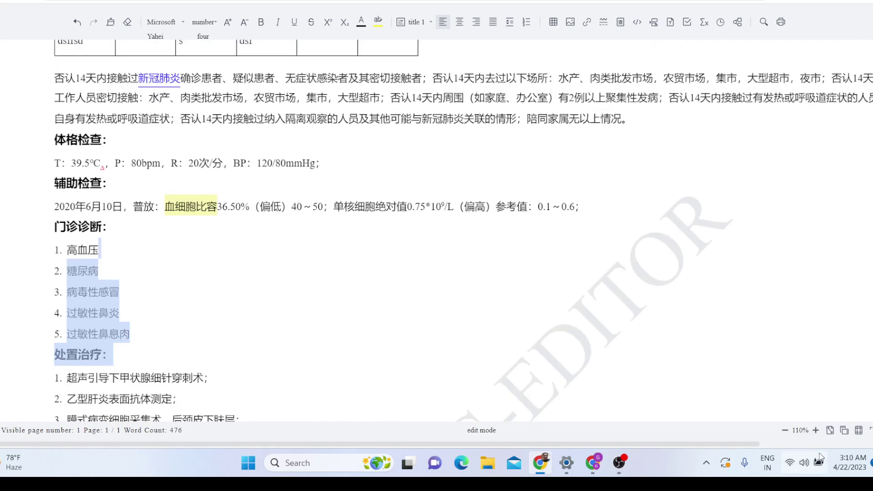
Step: Change the paper size to envelope, then legal, and finally stationery
left_click(830, 430)
left_click(814, 272)
scroll(436, 227, "down", 12)
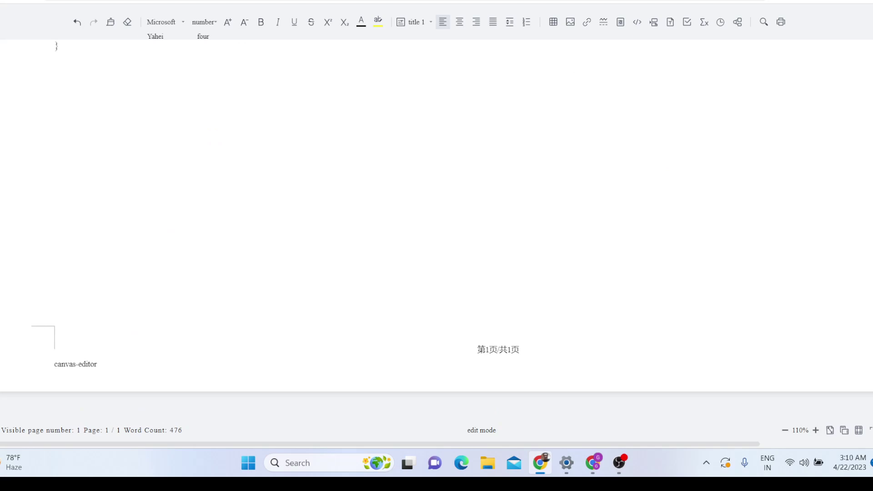
scroll(437, 228, "up", 10)
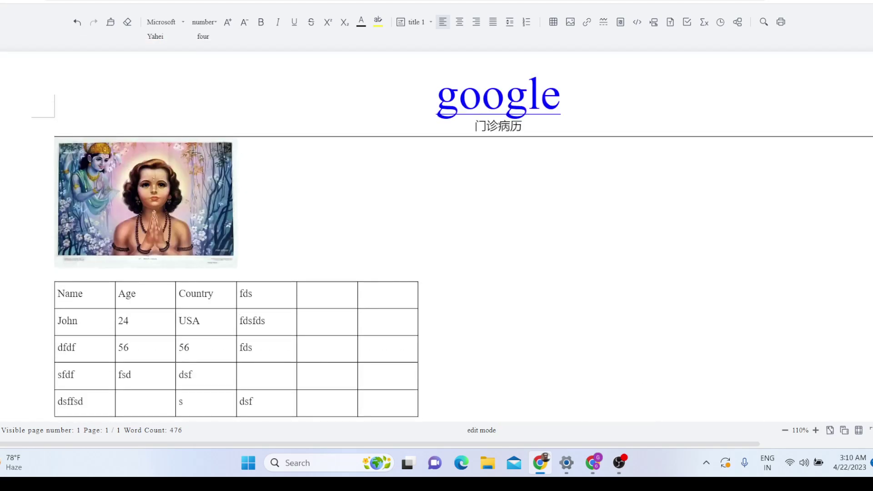
left_click(830, 431)
scroll(810, 327, "down", 3)
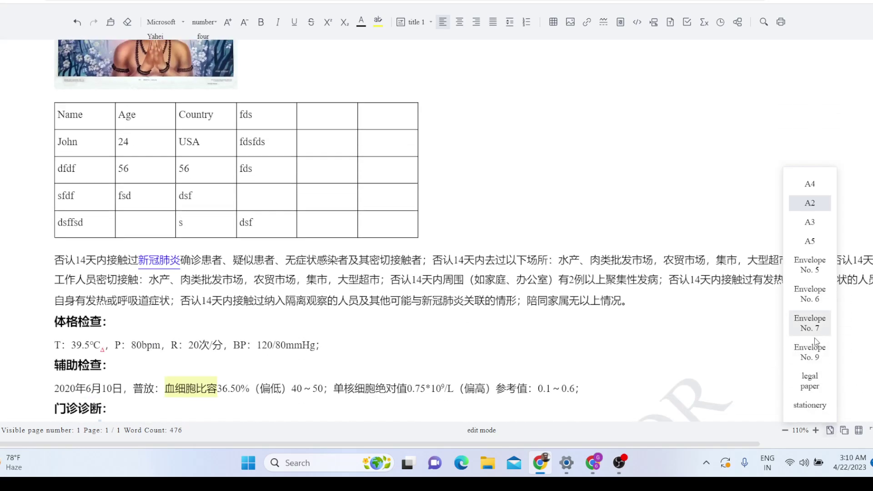
left_click(810, 383)
scroll(614, 226, "up", 4)
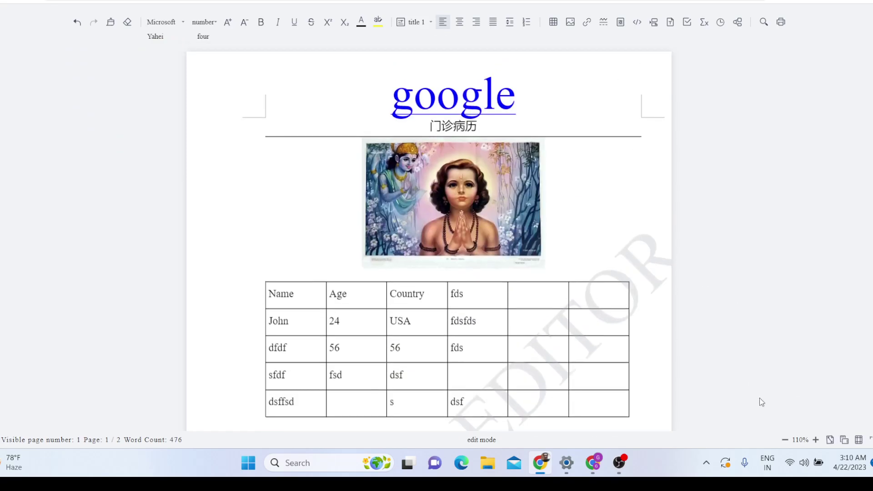
left_click(830, 440)
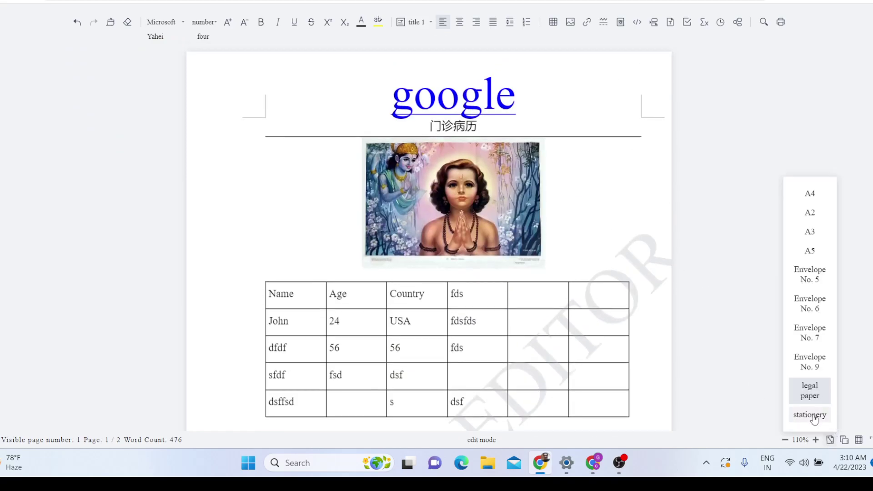
left_click(813, 415)
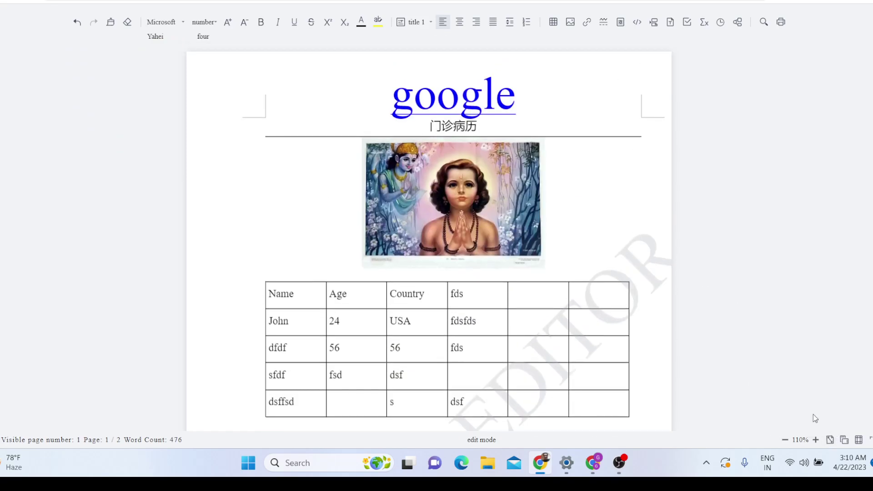
Step: Set the page orientation to horizontal from the status bar's orientation menu
left_click(844, 441)
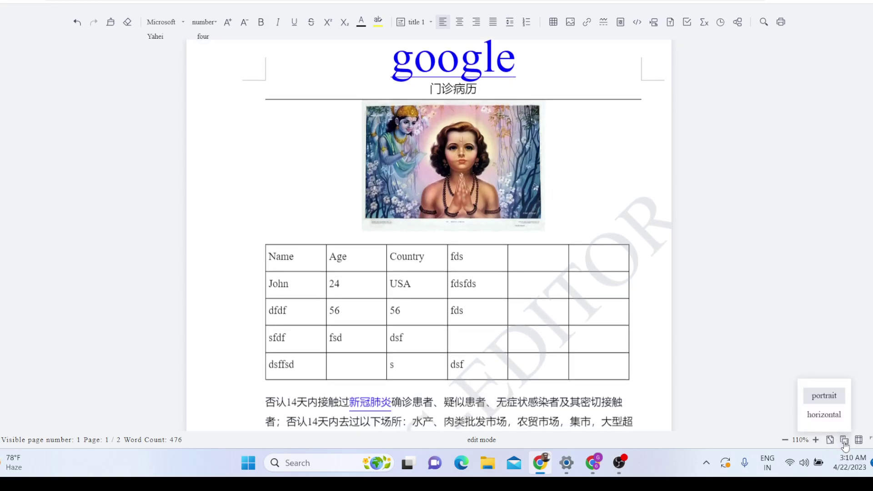
left_click(835, 414)
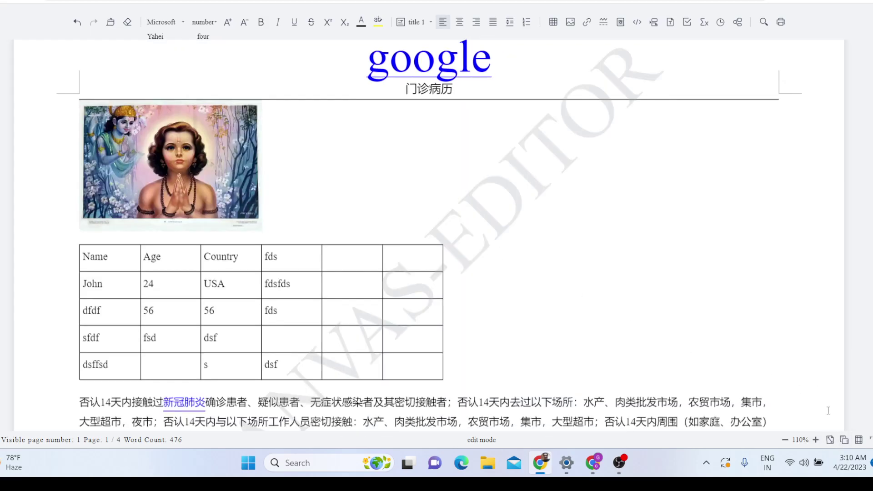
left_click(845, 441)
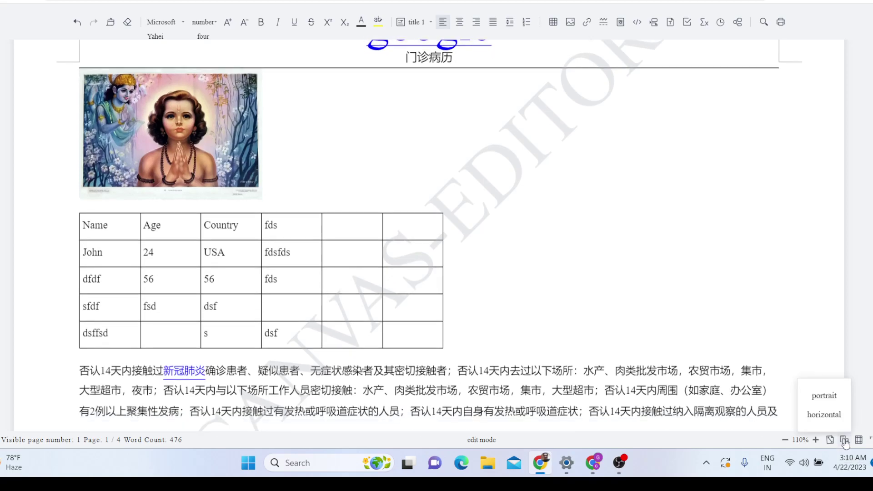
left_click(828, 414)
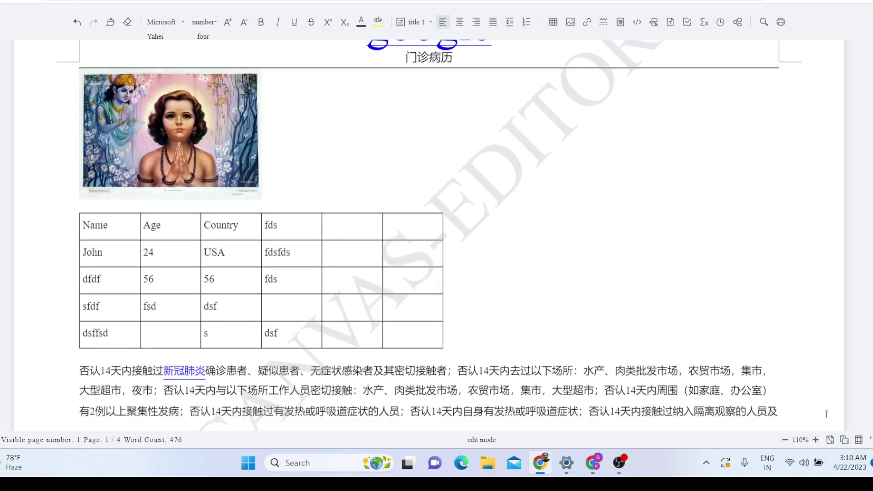
scroll(666, 227, "down", 1)
scroll(665, 226, "up", 3)
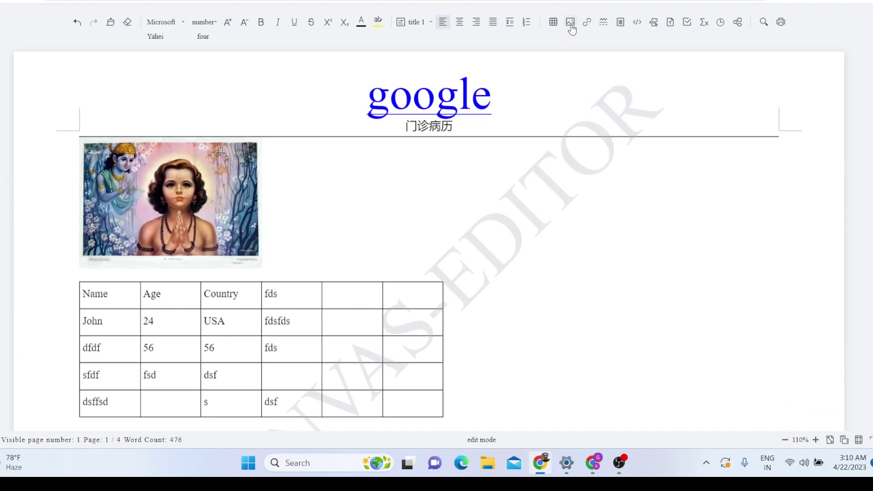
Step: Insert the deity picture from a file and scroll through the now 5-page record
left_click(572, 23)
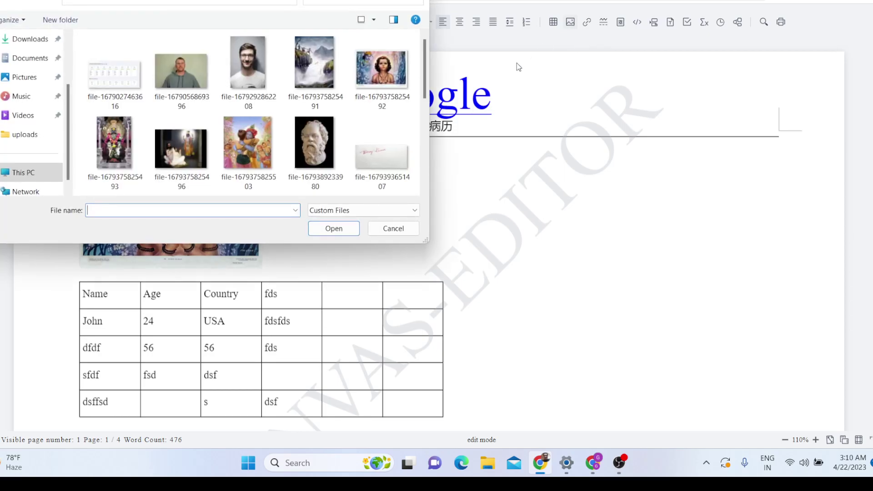
double_click(114, 143)
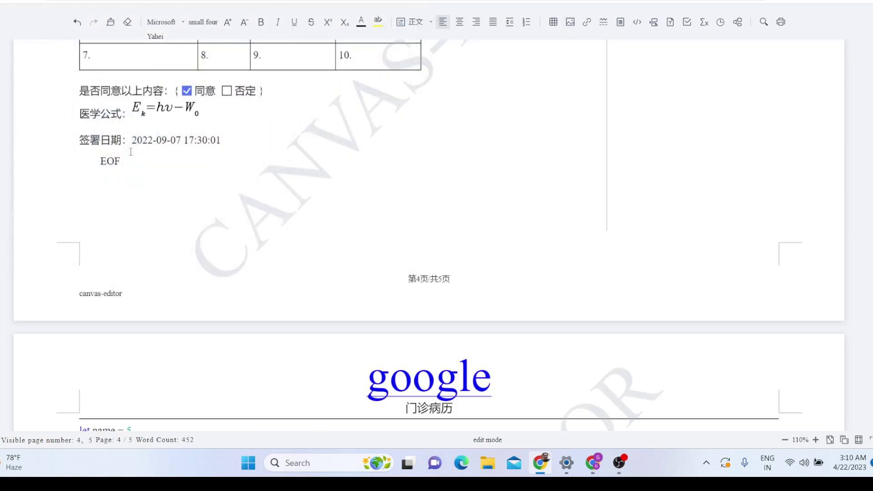
scroll(474, 237, "down", 15)
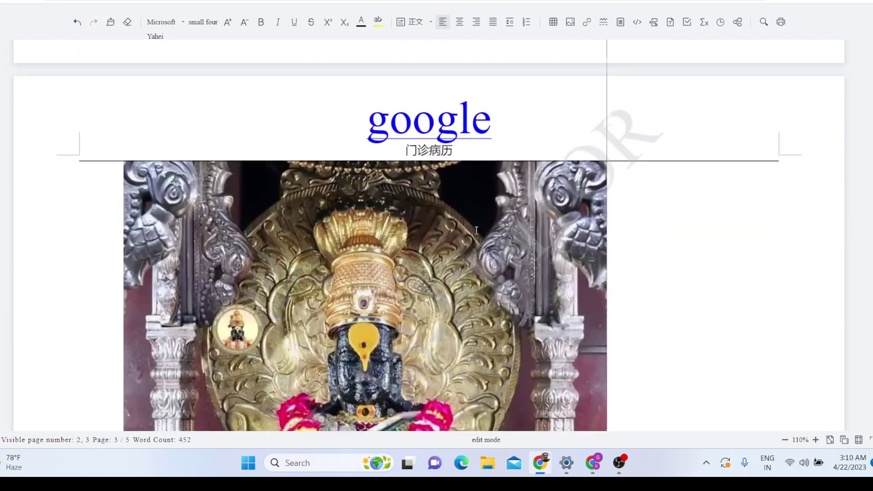
scroll(476, 226, "up", 8)
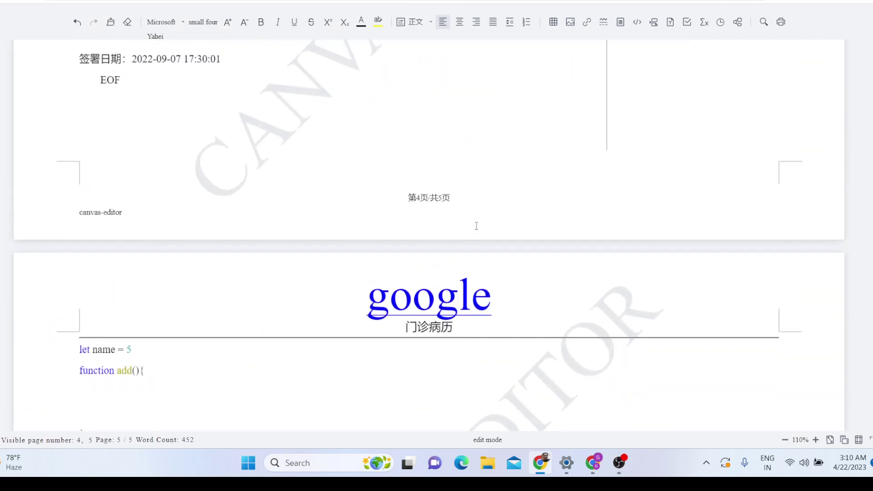
scroll(477, 219, "down", 6)
scroll(481, 205, "up", 6)
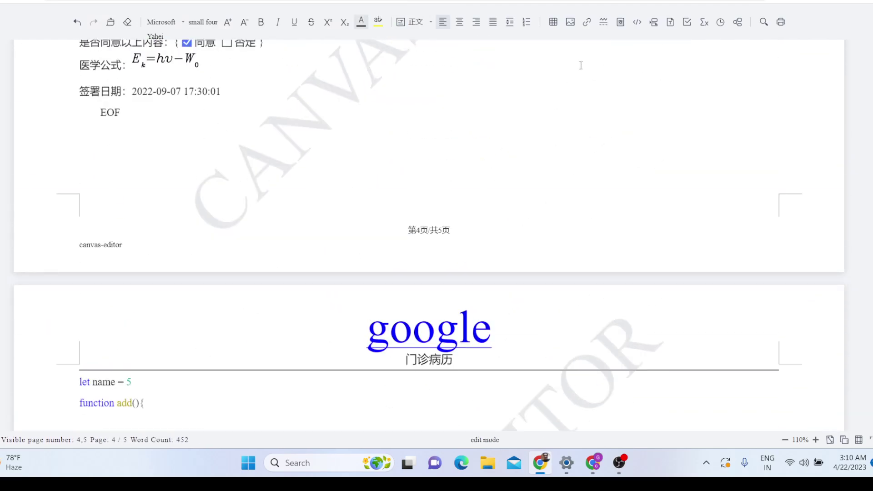
Step: Add a watermark to the record from the toolbar's Watermark dropdown
left_click(621, 25)
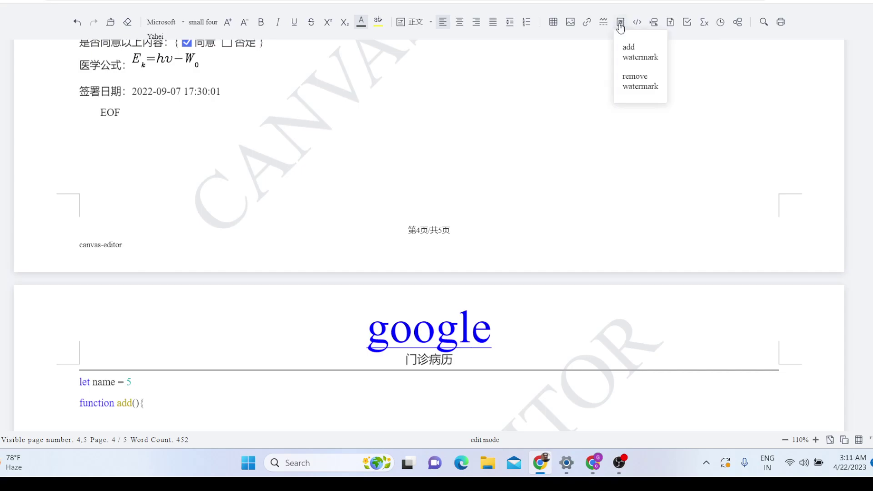
left_click(640, 56)
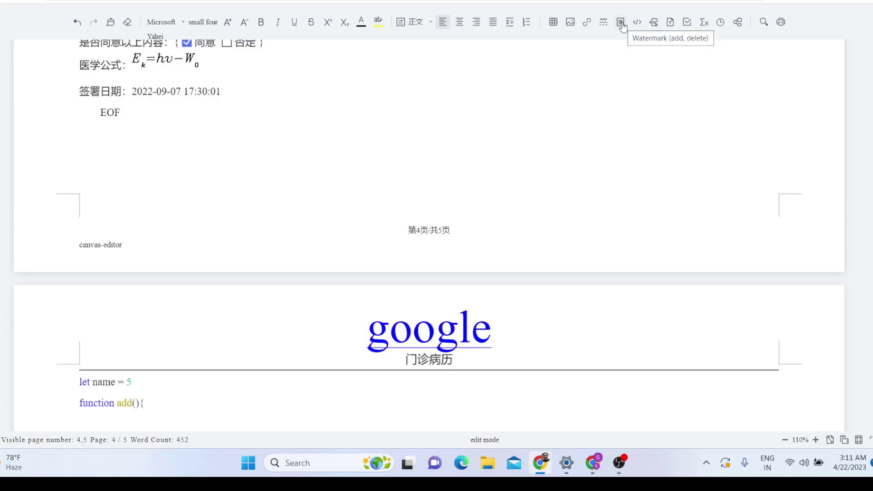
scroll(625, 29, "up", 1)
left_click(625, 29)
left_click(628, 51)
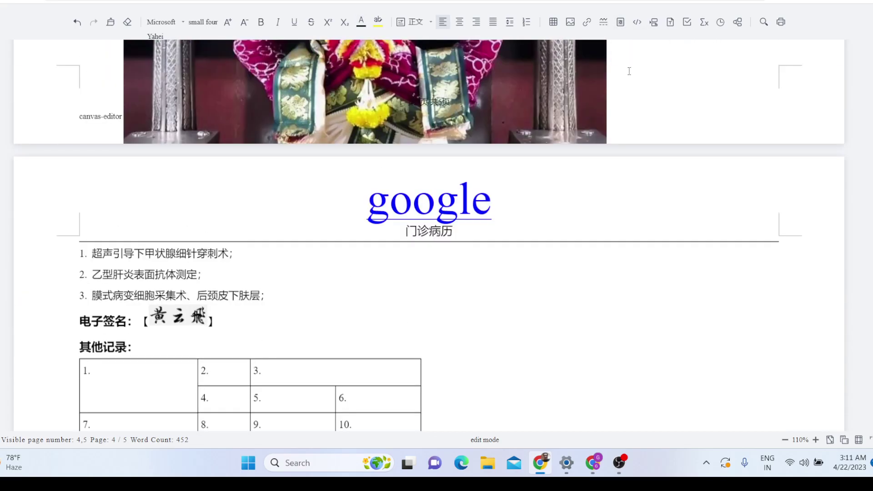
scroll(630, 72, "up", 4)
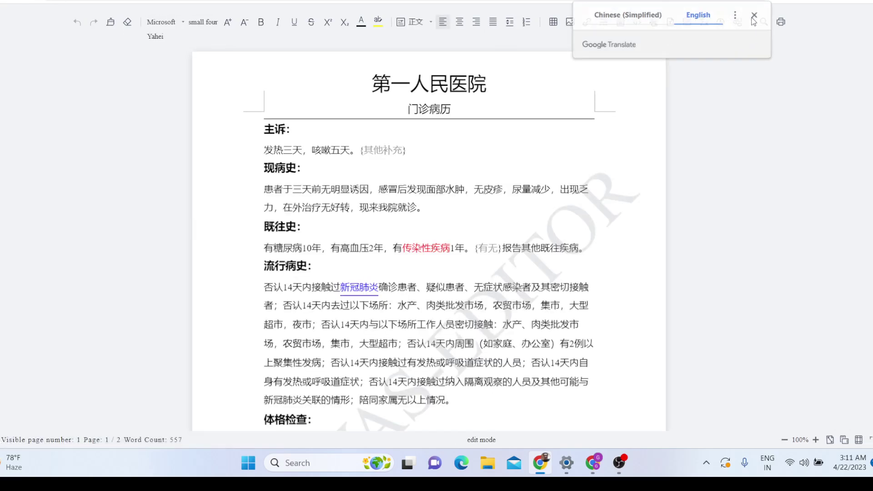
Step: Dismiss the Google Translate prompt and remove the watermark
left_click(753, 16)
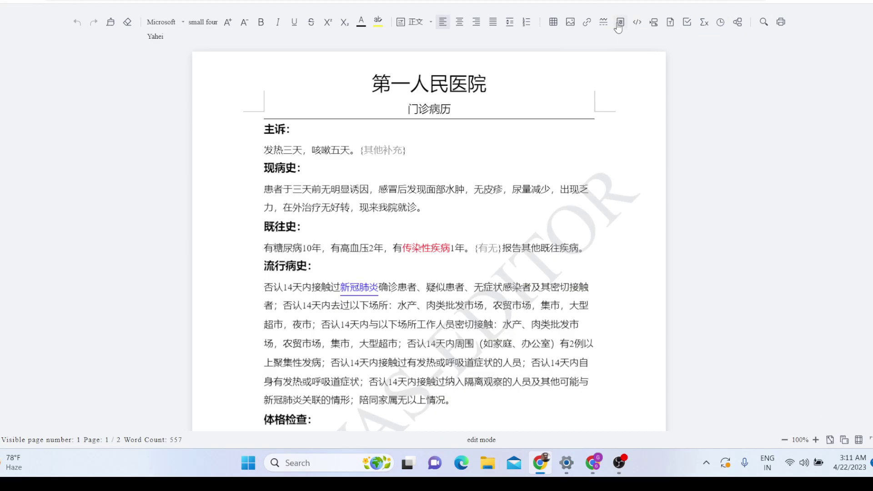
left_click(619, 23)
left_click(634, 53)
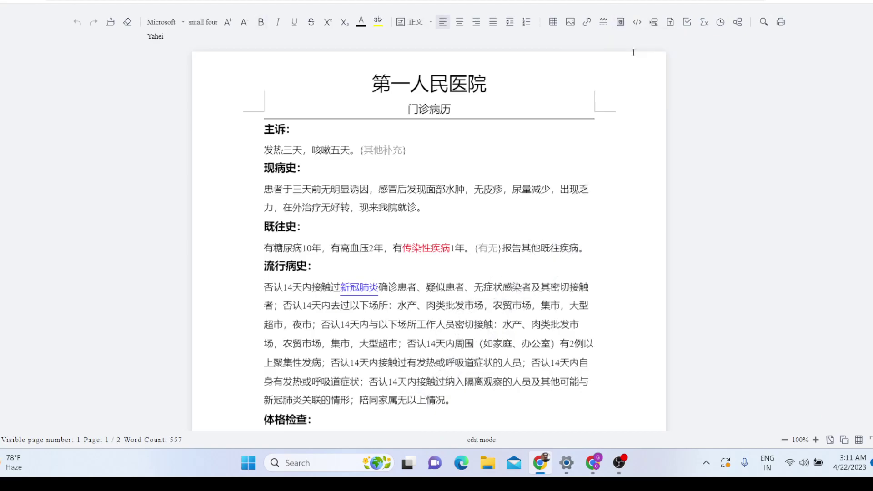
scroll(570, 263, "down", 20)
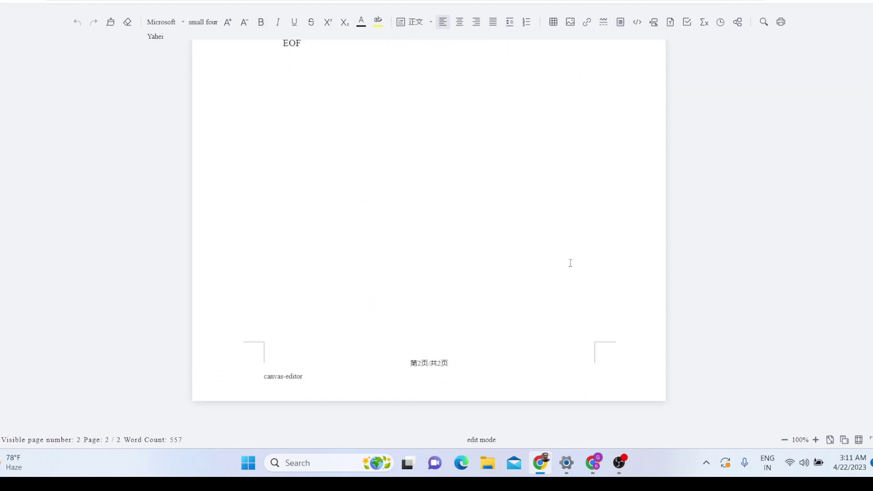
scroll(570, 263, "up", 5)
scroll(570, 263, "up", 1)
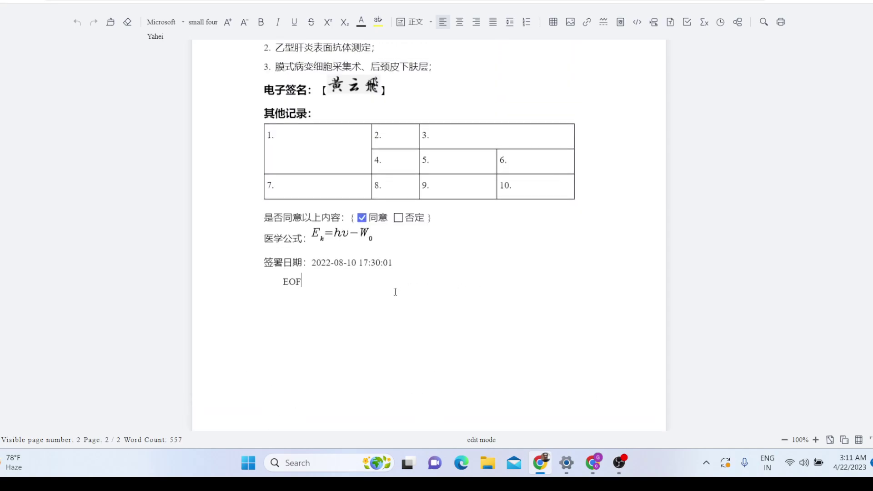
Step: Type the test text 'dgfddgfgfdgdf' below EOF and remove the watermark again
type("dgfddgfgfdgdf")
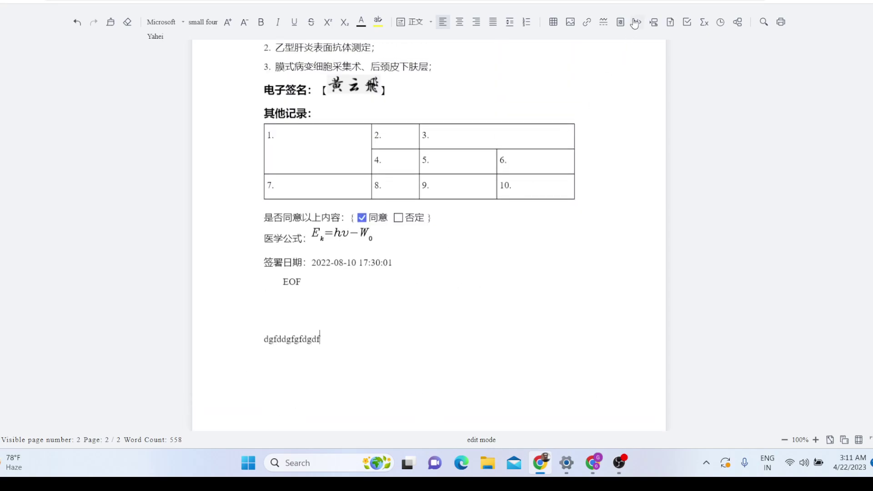
left_click(620, 21)
left_click(630, 86)
scroll(603, 116, "up", 15)
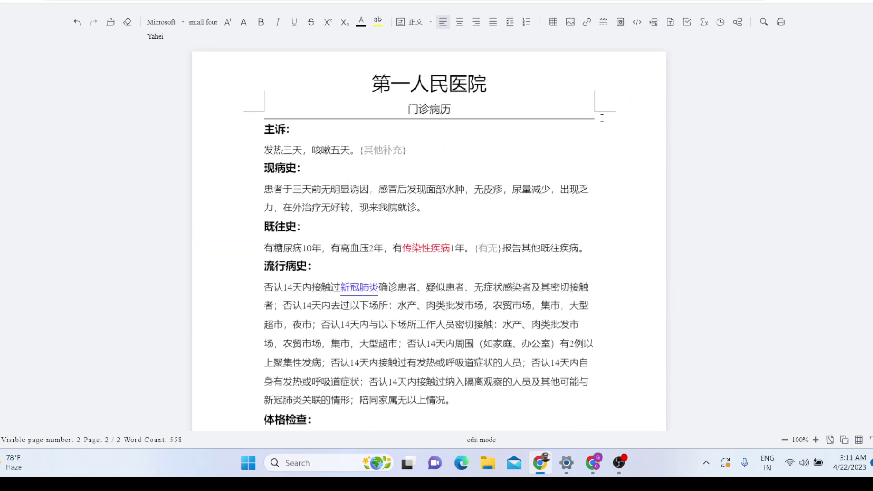
scroll(598, 118, "down", 5)
scroll(598, 119, "up", 5)
Step: Open and cancel the code block dialog, then select the title character 院
left_click(468, 84)
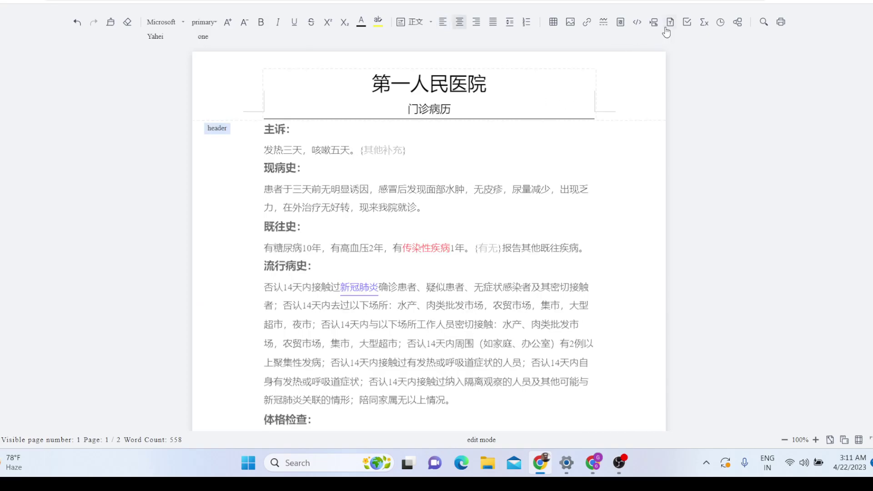
left_click(637, 24)
left_click(574, 107)
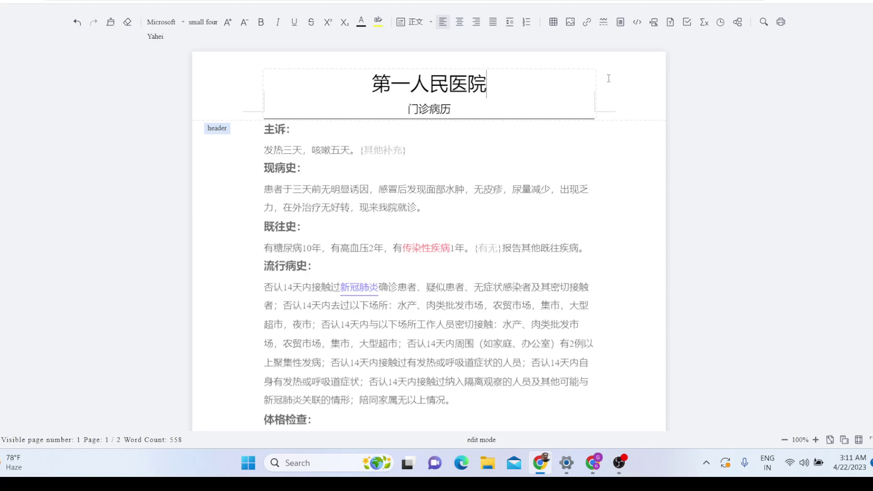
left_click_drag(612, 80, 469, 83)
Step: Browse the font family list without changing the font, then close it
left_click(162, 22)
scroll(171, 214, "down", 15)
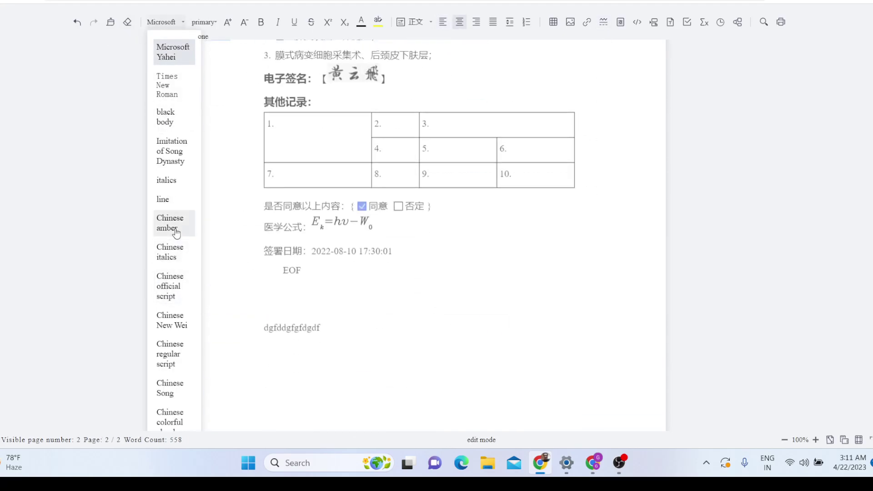
left_click(186, 67)
left_click(161, 22)
scroll(151, 313, "down", 5)
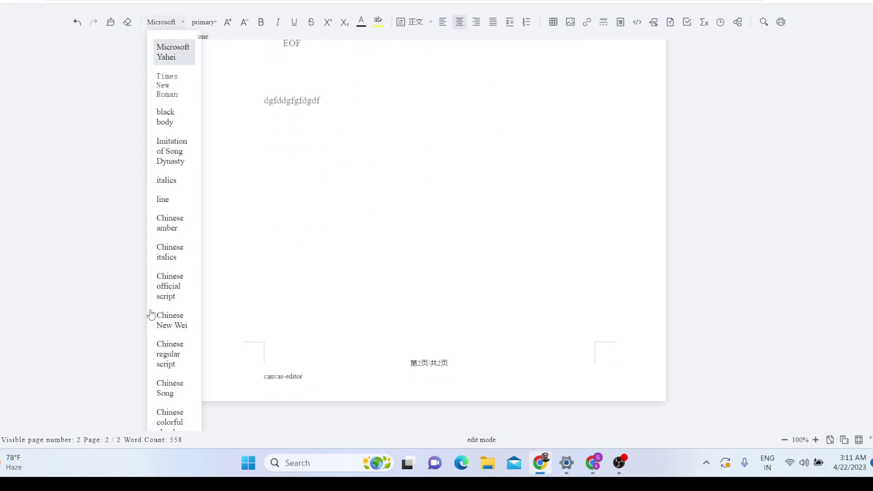
left_click(228, 224)
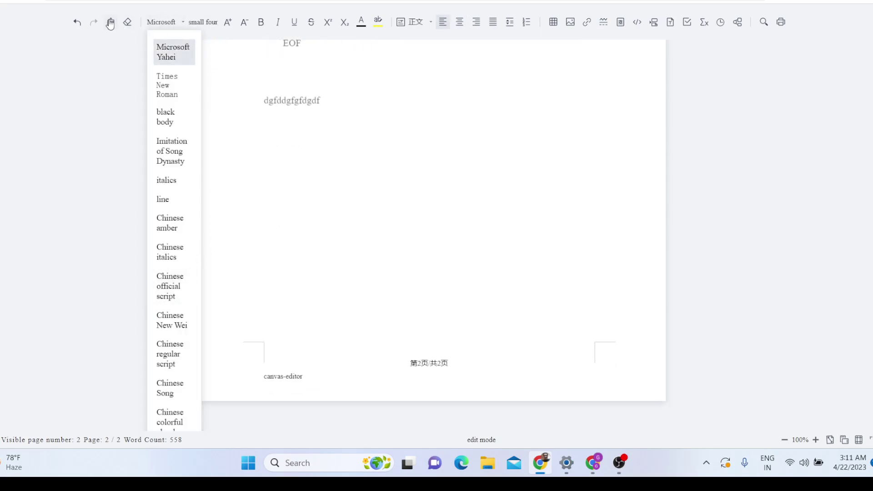
left_click(127, 23)
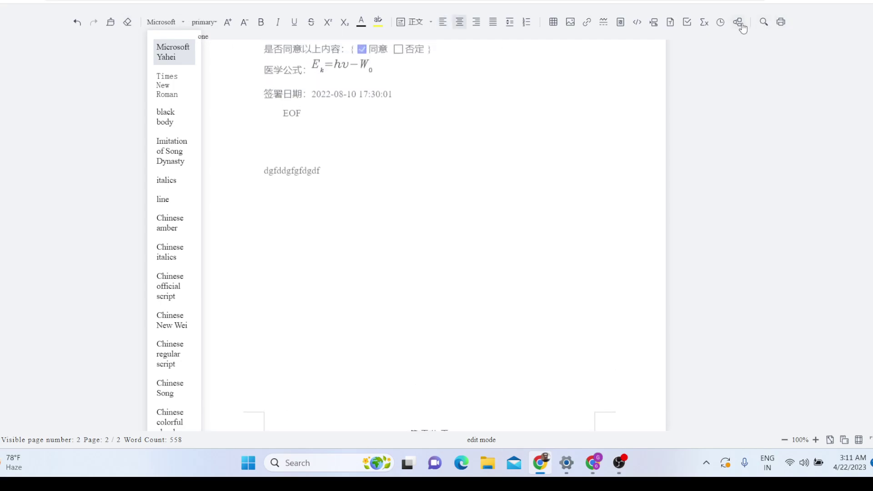
scroll(600, 143, "up", 8)
scroll(600, 143, "down", 2)
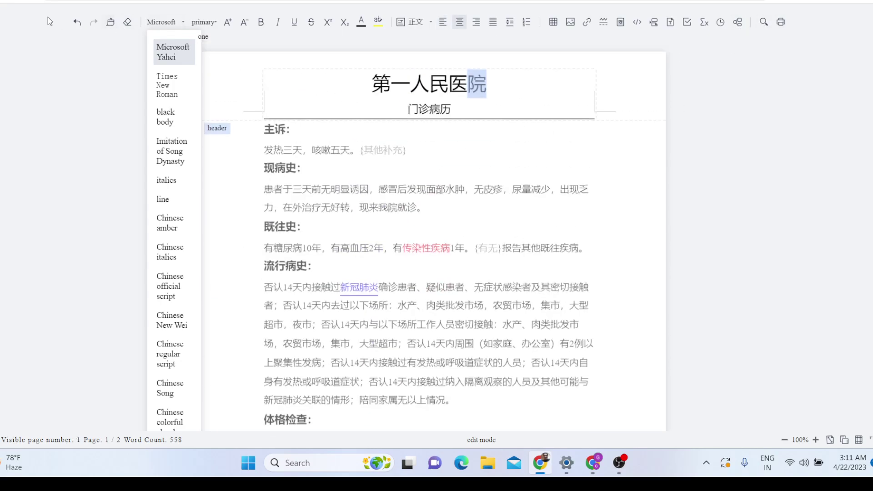
left_click(168, 27)
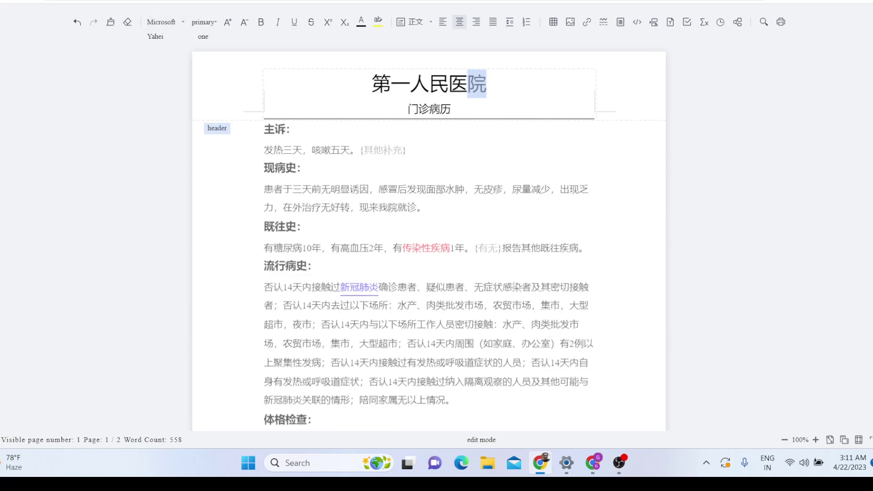
Step: In the print dialog, set the destination to Save as PDF
left_click(782, 22)
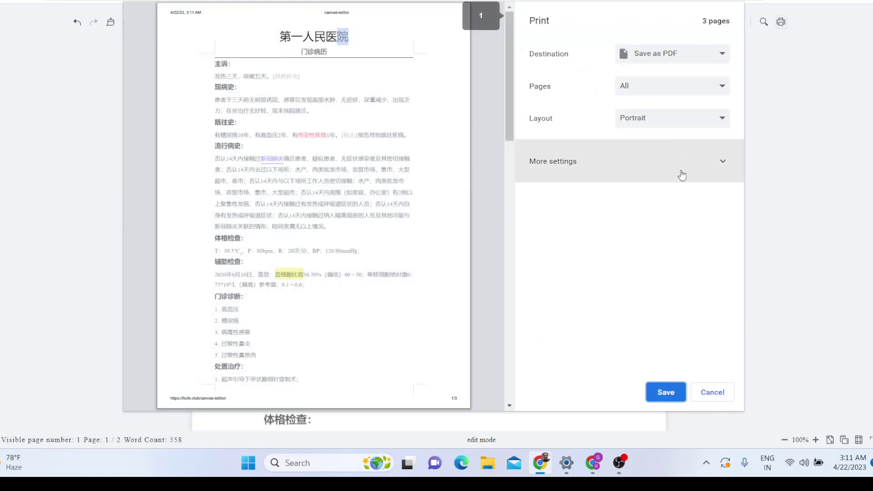
left_click(673, 59)
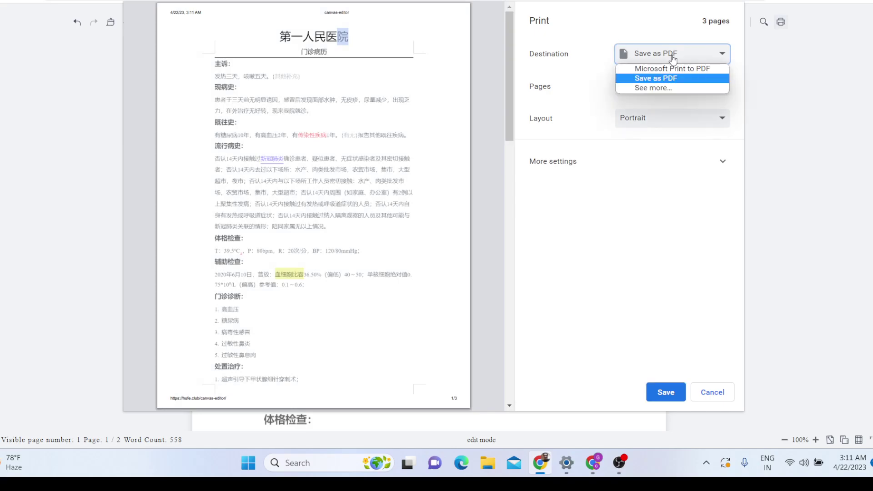
left_click(673, 67)
left_click(671, 61)
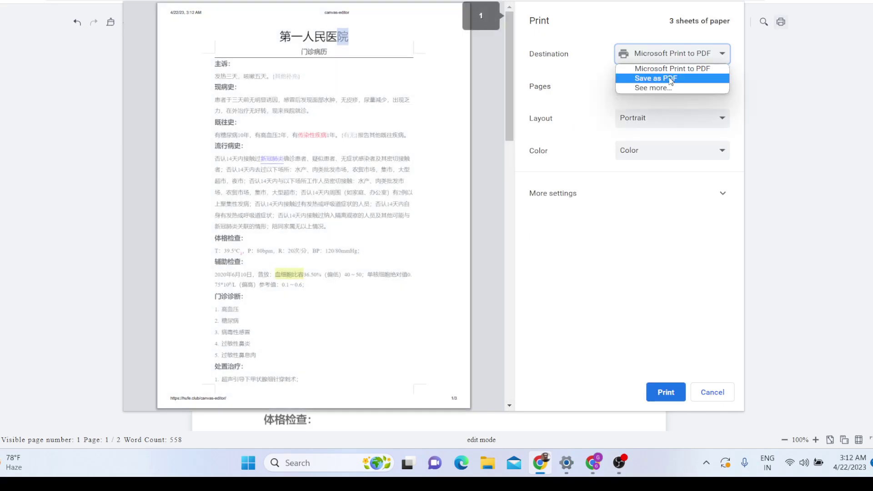
left_click(670, 79)
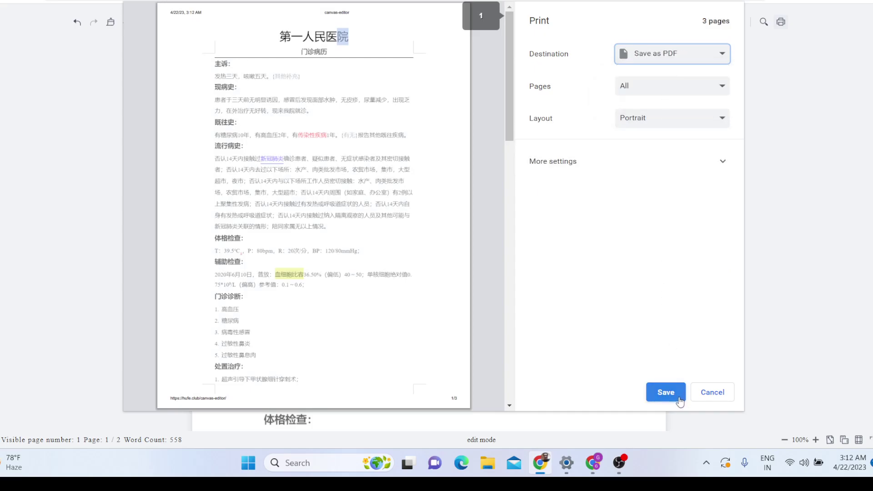
Step: Save the record as canvas-editor.pdf in Downloads, replacing the existing file
left_click(681, 399)
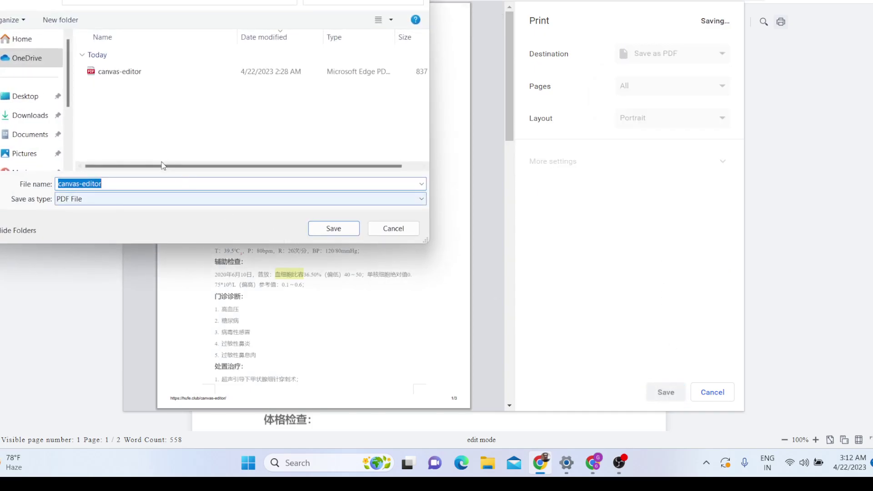
left_click(34, 119)
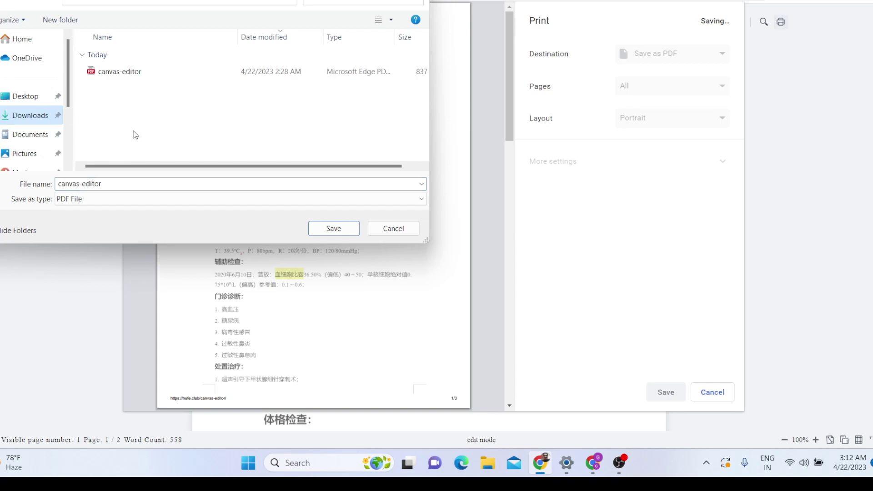
left_click(355, 228)
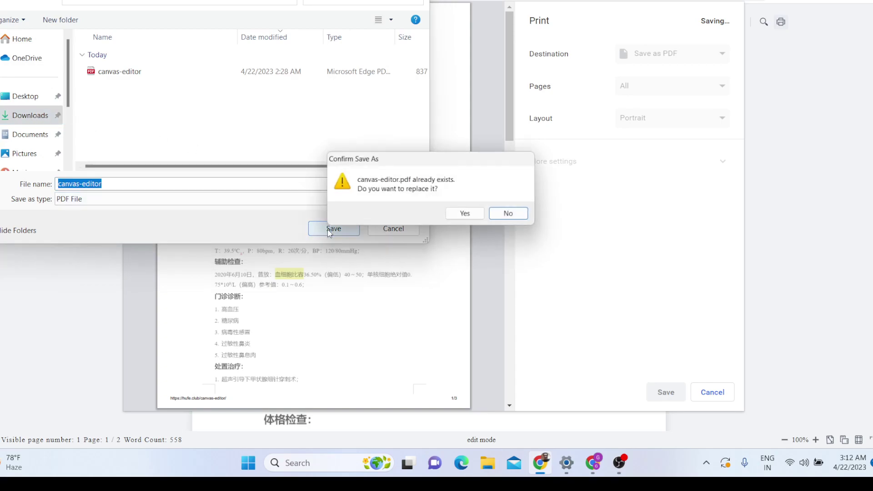
left_click(466, 217)
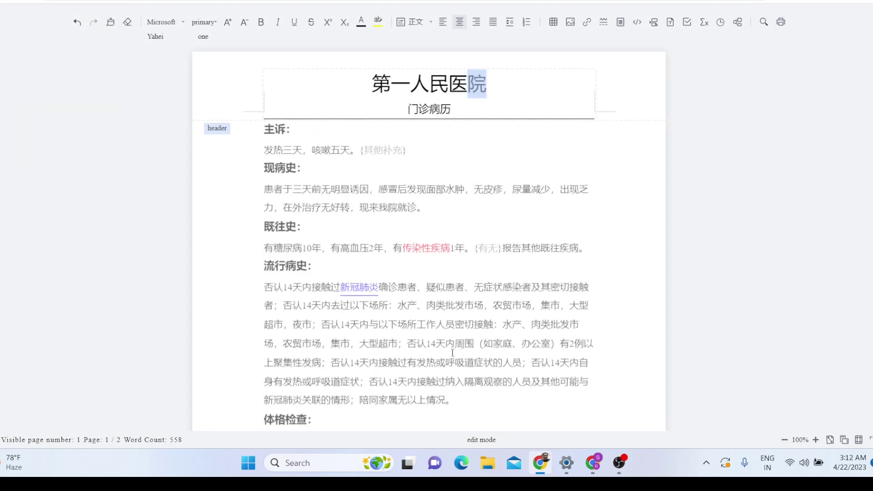
Step: Open the saved canvas-editor PDF in Google Chrome from the file browser
left_click(487, 460)
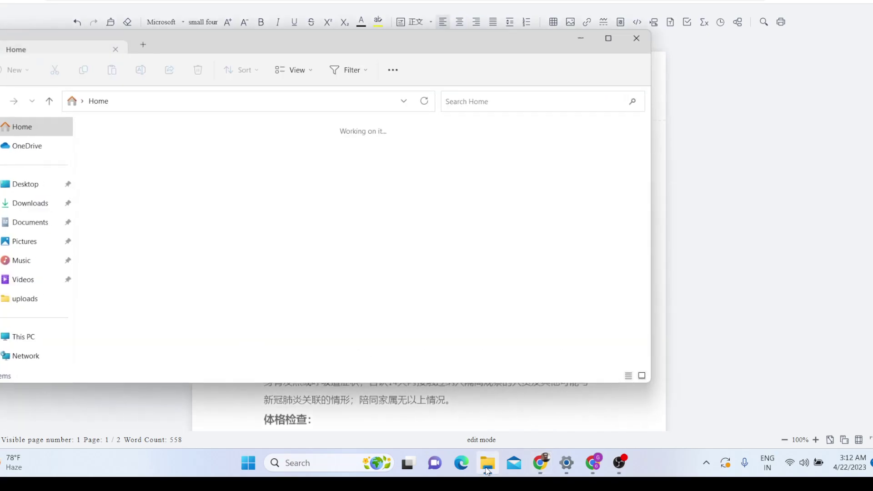
right_click(137, 285)
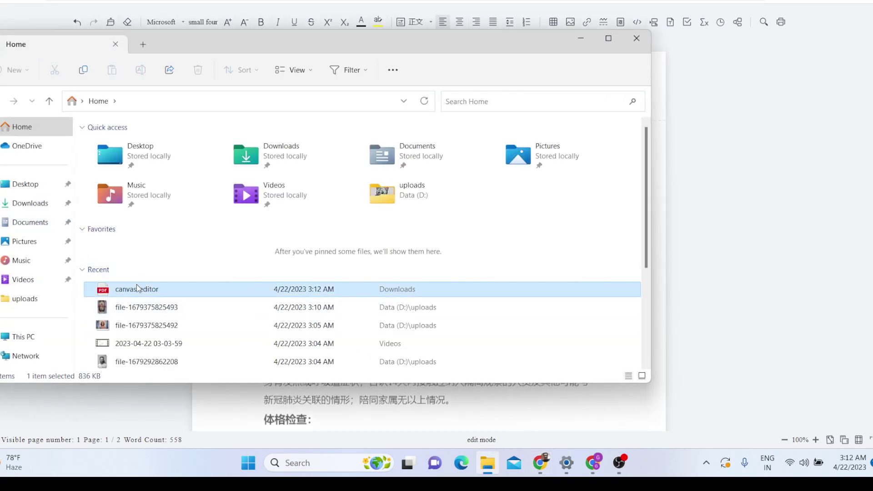
mouse_move(175, 136)
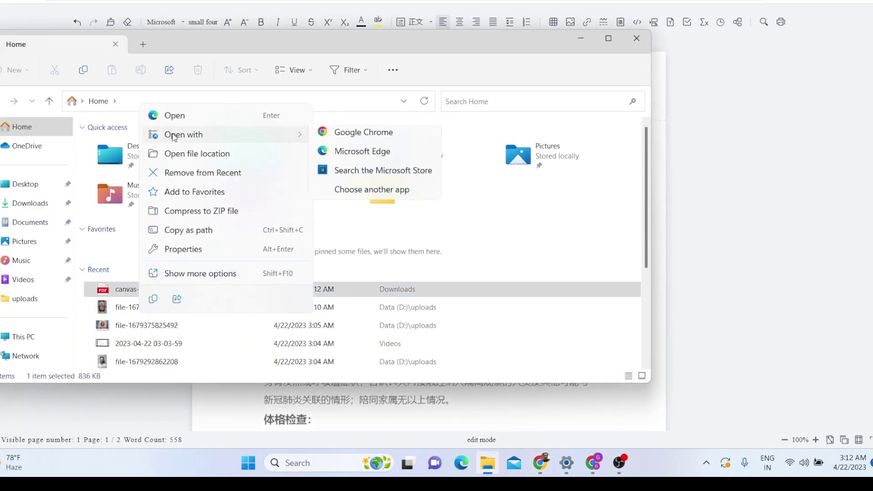
left_click(325, 135)
Step: Scroll through pages 1–3 of the exported PDF, then return to the editor window
scroll(423, 189, "down", 20)
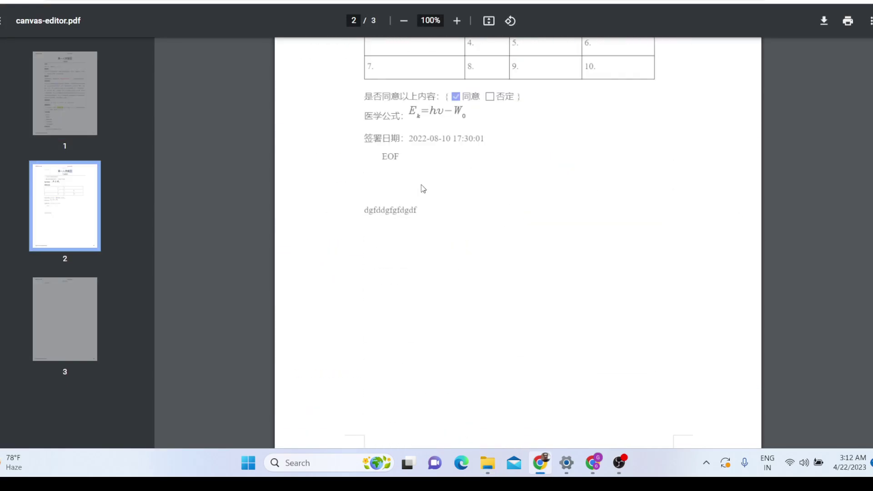
scroll(423, 189, "up", 15)
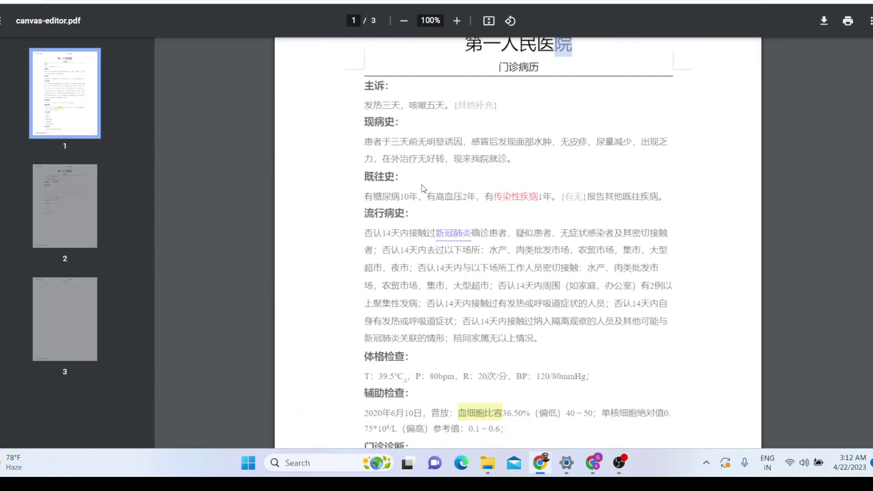
scroll(423, 188, "down", 12)
scroll(423, 189, "down", 10)
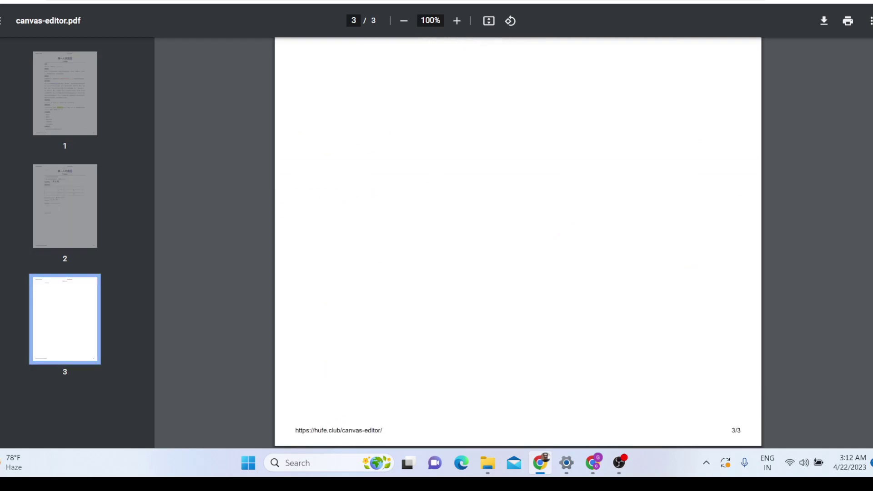
mouse_move(594, 463)
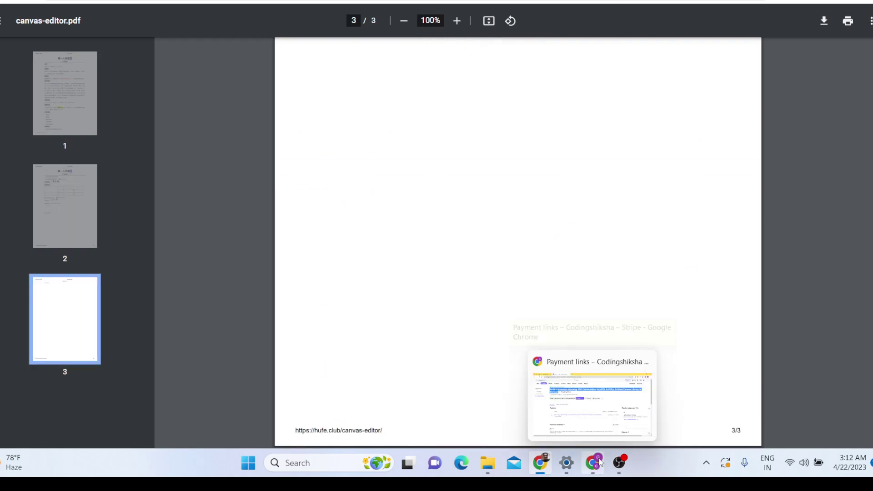
left_click(586, 401)
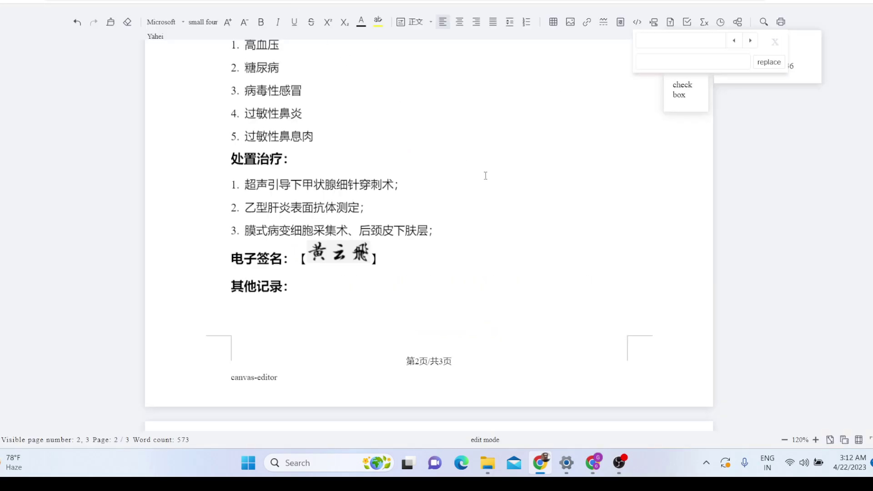
scroll(486, 176, "up", 15)
scroll(540, 96, "down", 5)
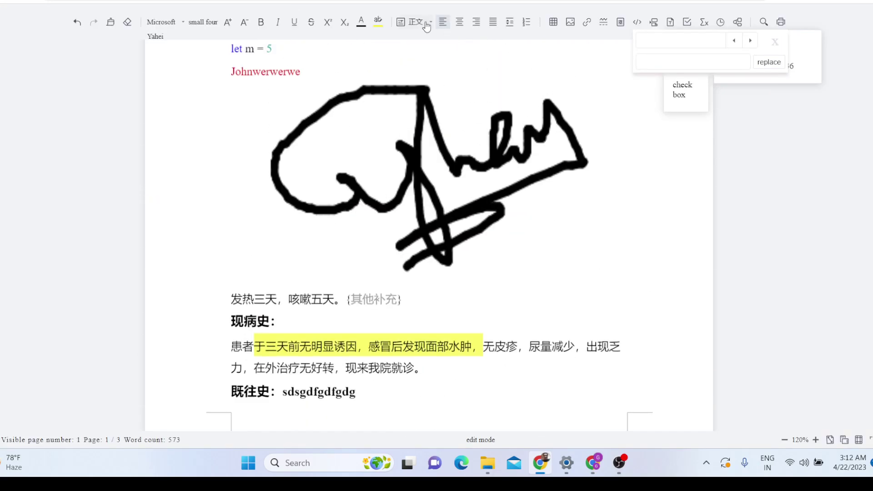
left_click(401, 24)
key("ctrl+End")
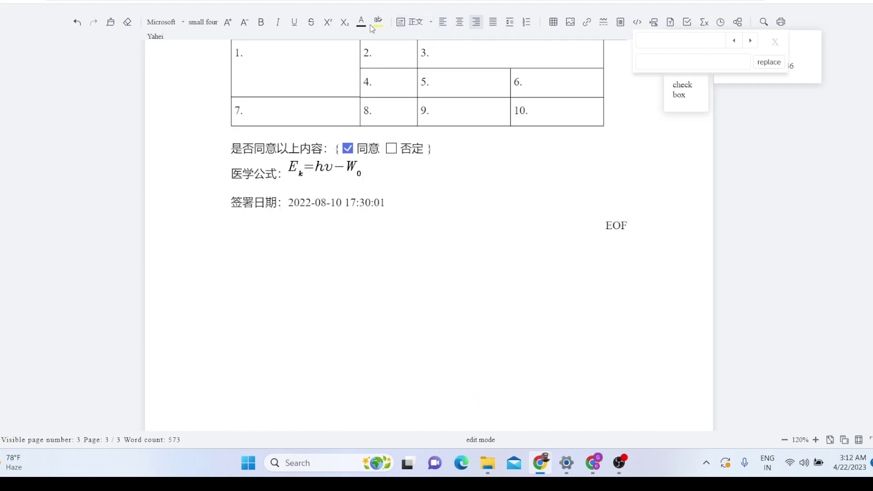
left_click(378, 22)
left_click(419, 65)
left_click(501, 51)
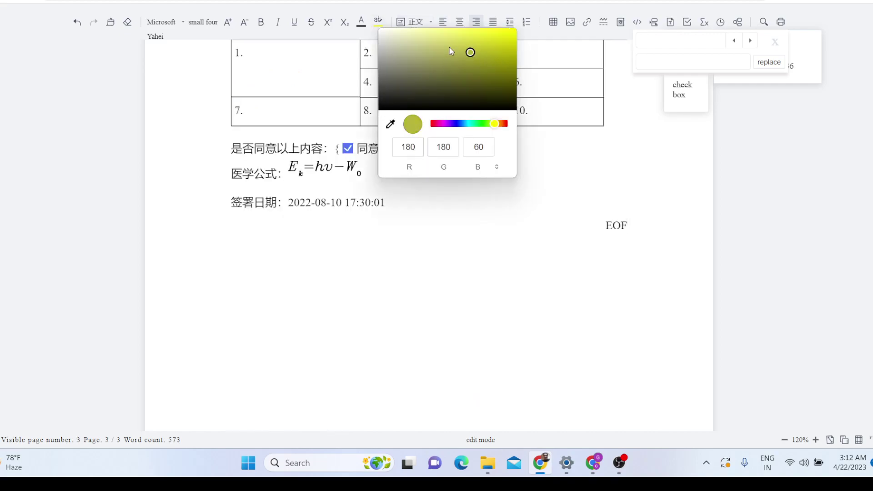
left_click(361, 22)
left_click(456, 55)
left_click(494, 42)
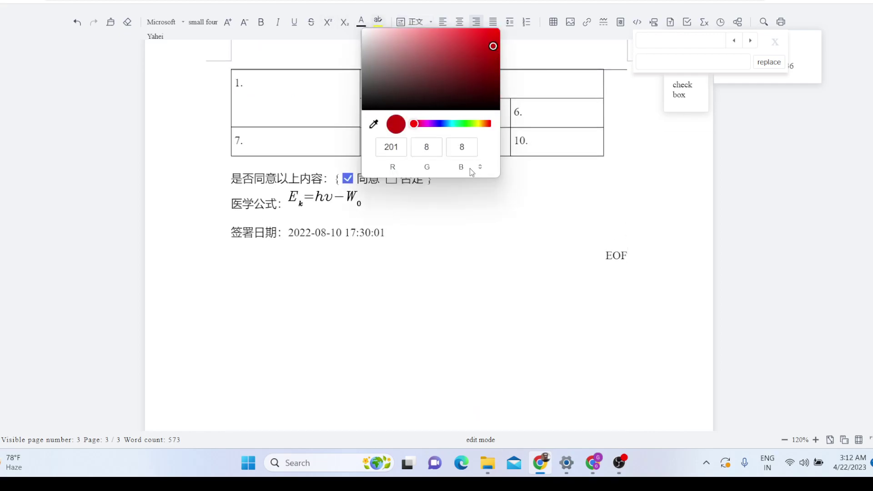
scroll(417, 281, "up", 10)
scroll(417, 280, "up", 3)
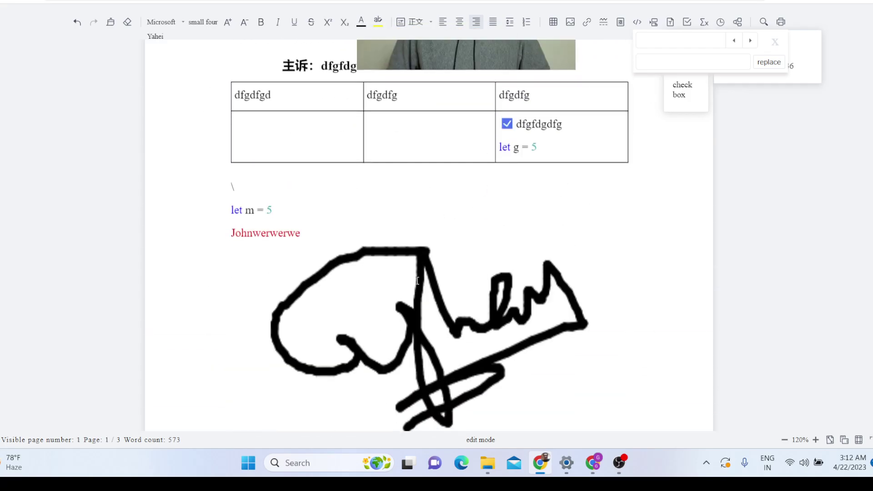
scroll(421, 264, "down", 12)
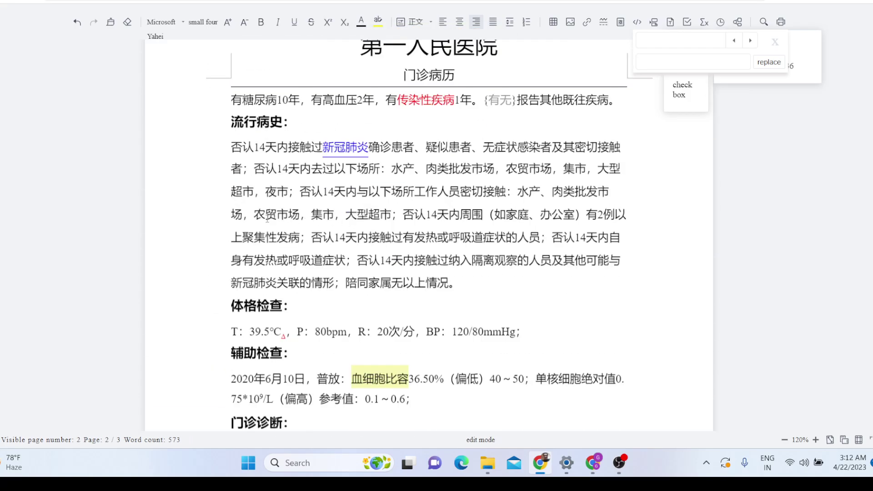
Step: Highlight the epidemiology line starting 场，农贸市场 in bright blue (RGB 3, 144, 252)
mouse_move(231, 226)
left_mouse_down()
mouse_move(231, 215)
mouse_move(291, 215)
mouse_move(227, 217)
left_mouse_up()
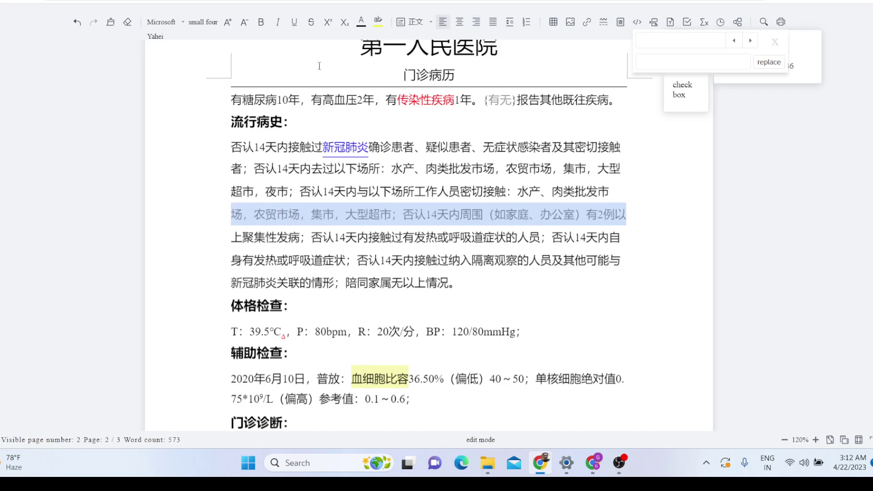
left_click(378, 23)
left_click(454, 82)
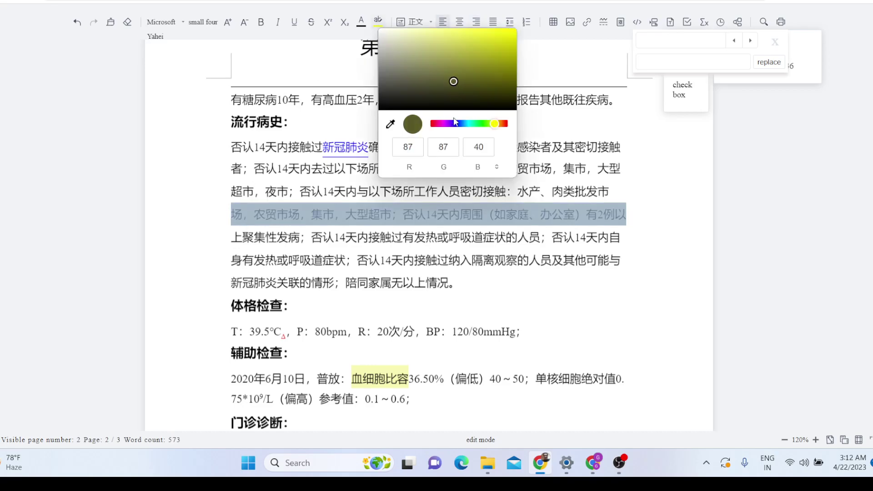
mouse_move(455, 122)
left_mouse_down()
mouse_move(464, 124)
mouse_move(493, 55)
mouse_move(513, 38)
left_mouse_up()
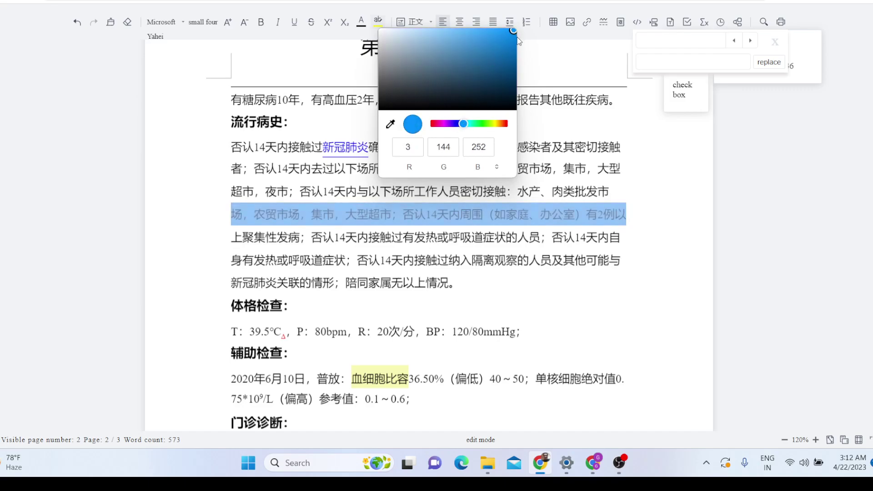
left_click(647, 139)
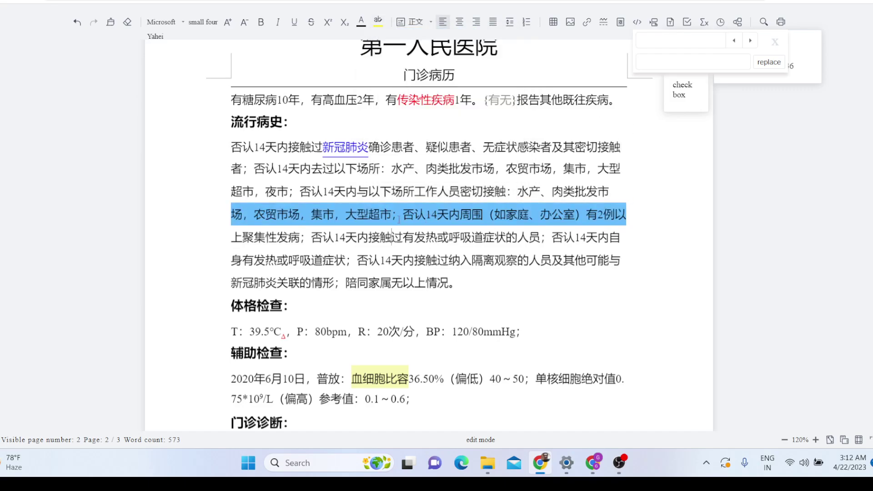
Step: Clear the text selection and scroll down the medical record
left_click_drag(357, 214, 415, 214)
left_click(414, 214)
scroll(400, 258, "down", 1)
scroll(401, 258, "down", 1)
Step: Turn the vital-signs line (T: 39.5℃ … BP: 120/80mmHg) bright red
left_click_drag(517, 223, 231, 221)
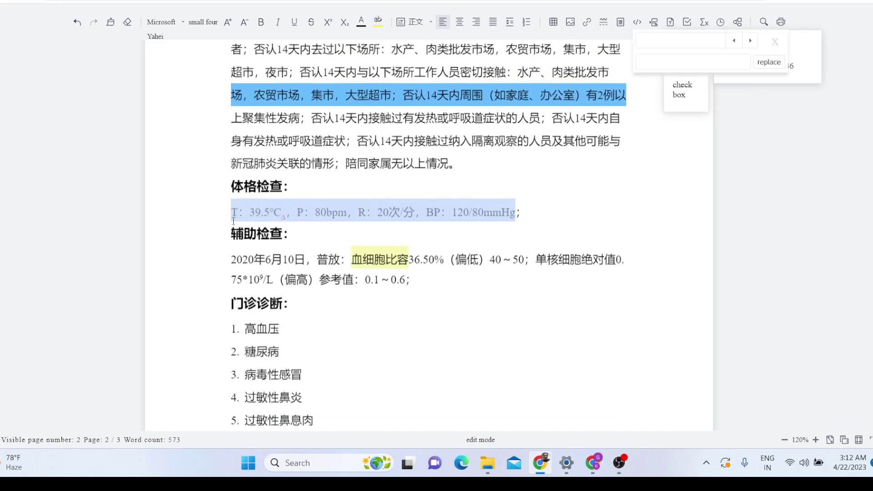
left_click(361, 22)
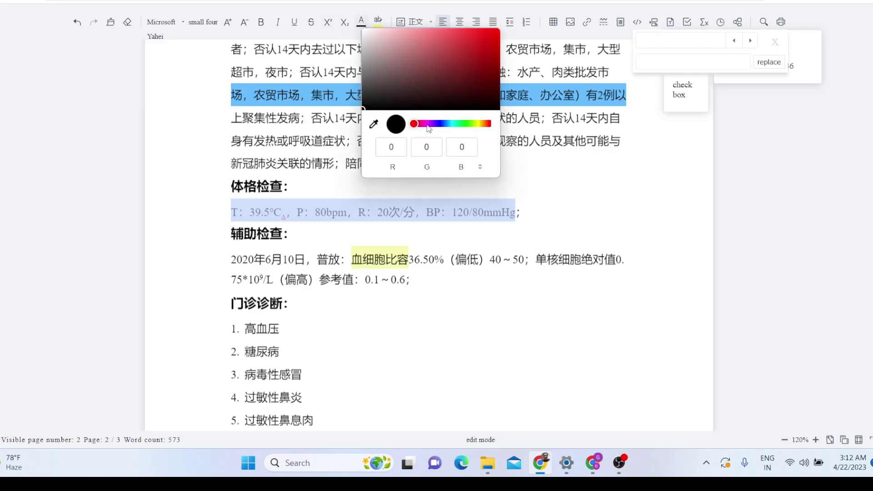
left_click_drag(424, 131, 491, 125)
left_click(476, 87)
left_click(499, 29)
left_click(621, 155)
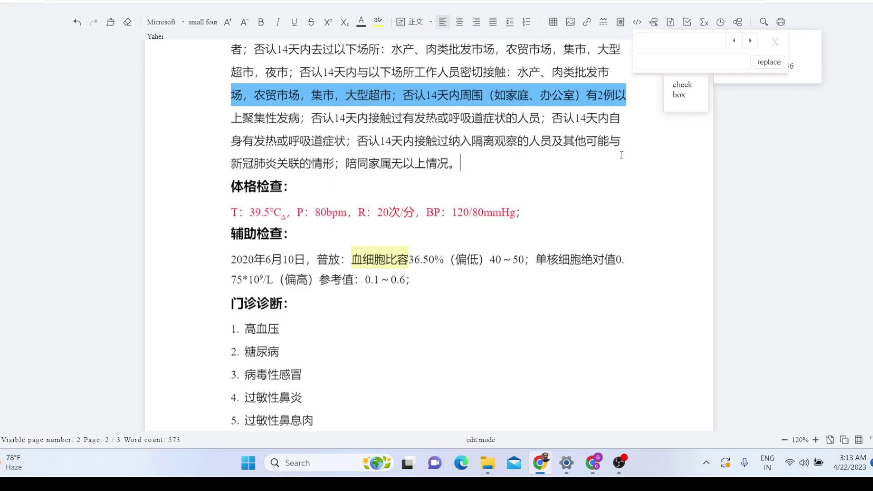
left_click_drag(243, 217, 531, 205)
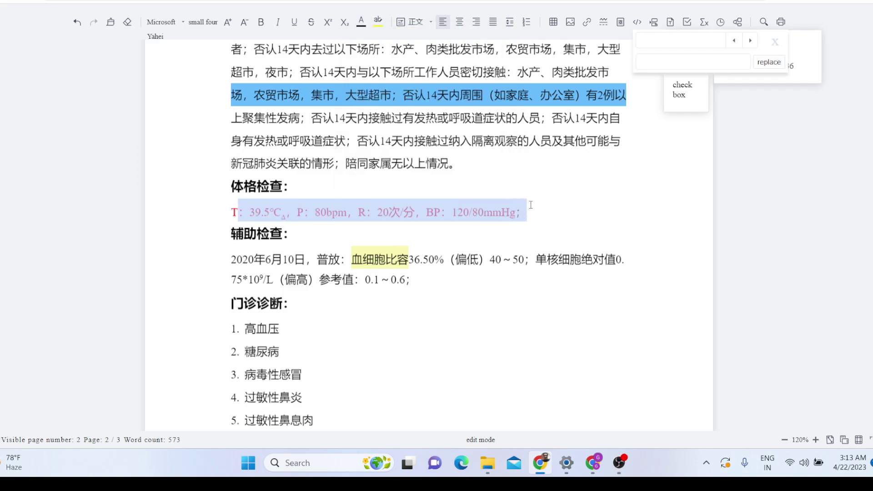